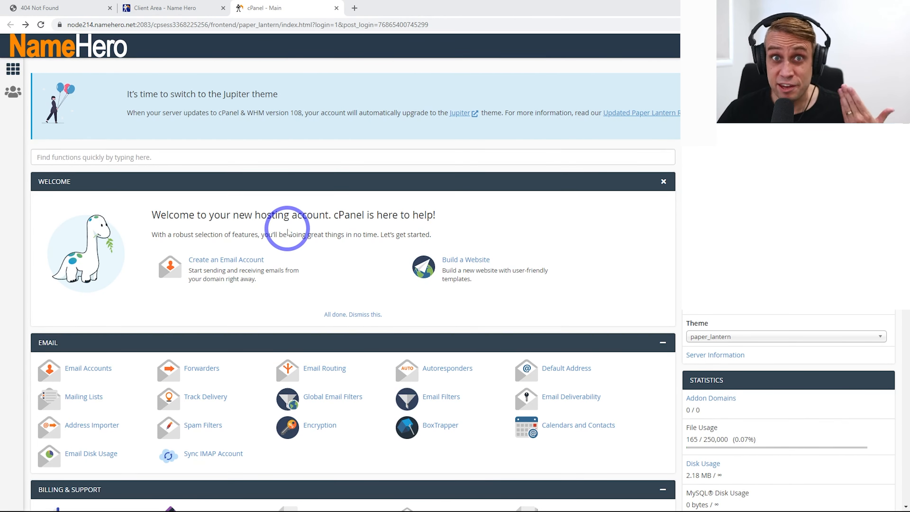
scroll(287, 229, "down", 20)
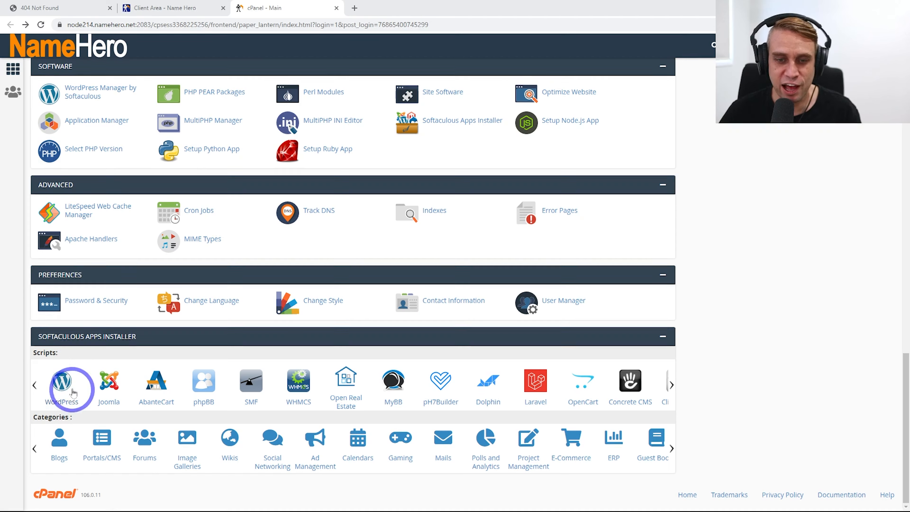
left_click(59, 403)
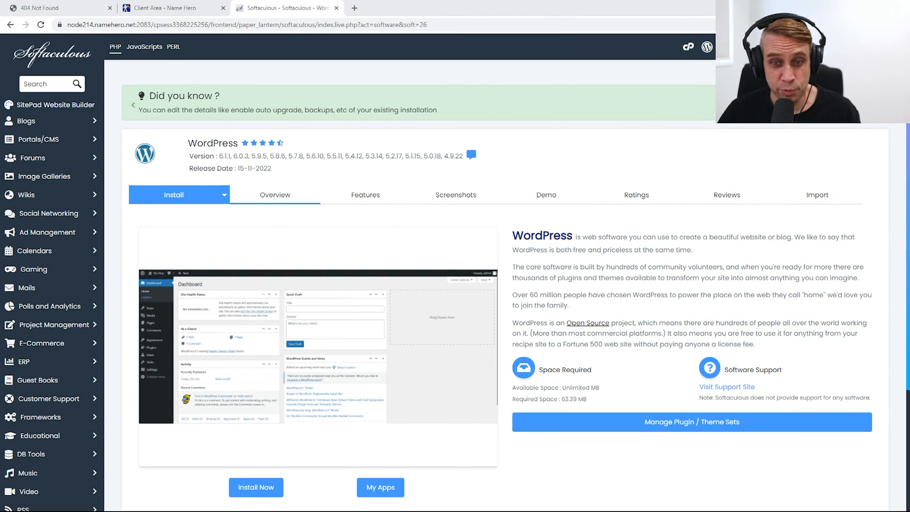
left_click(274, 492)
left_click(194, 296)
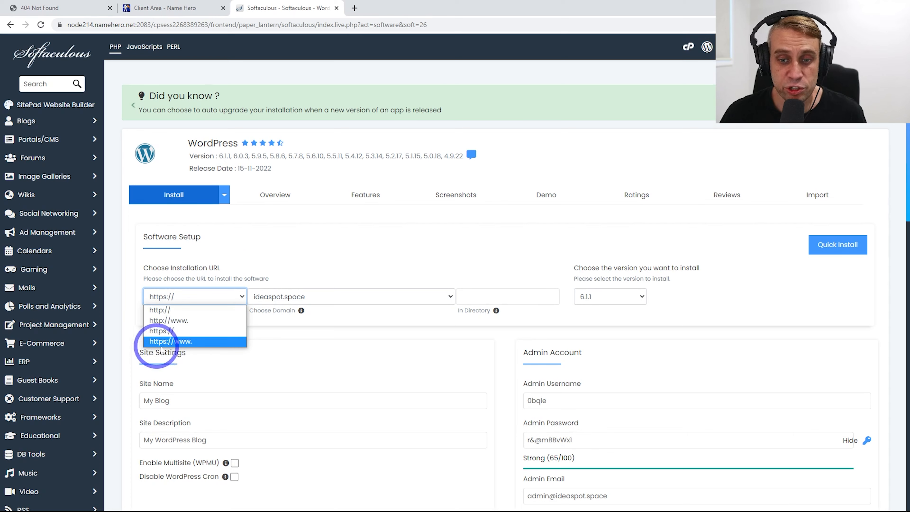
left_click(173, 343)
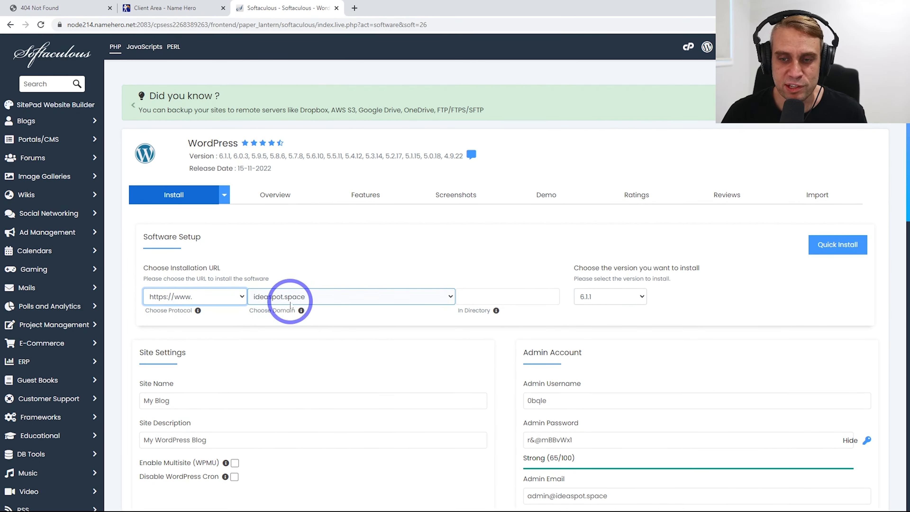
left_click(462, 296)
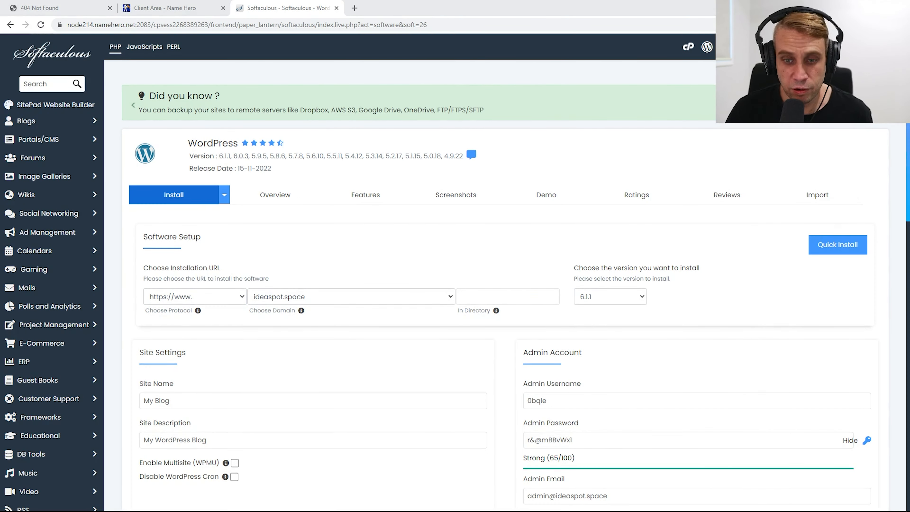
Set the site name and admin username to Ideaspot
left_click_drag(181, 400, 138, 403)
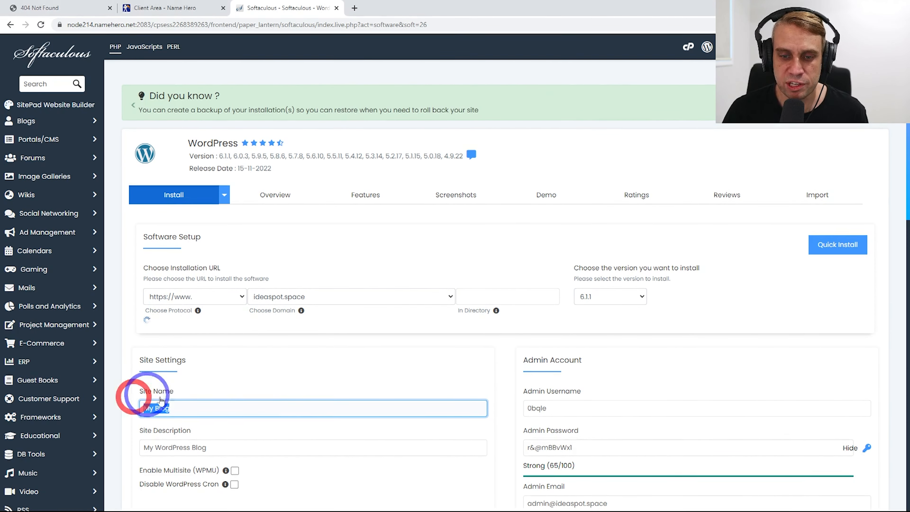
type("Ideaspot")
scroll(176, 415, "down", 1)
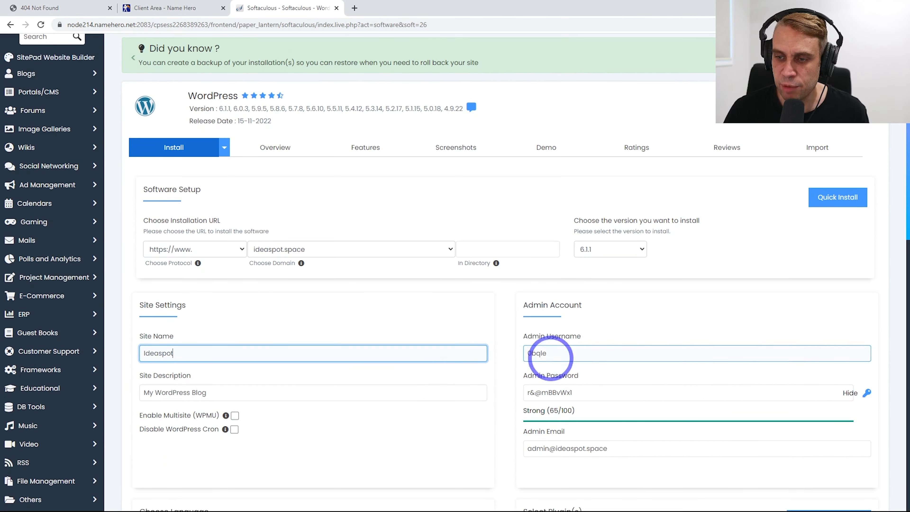
left_click_drag(563, 354, 448, 352)
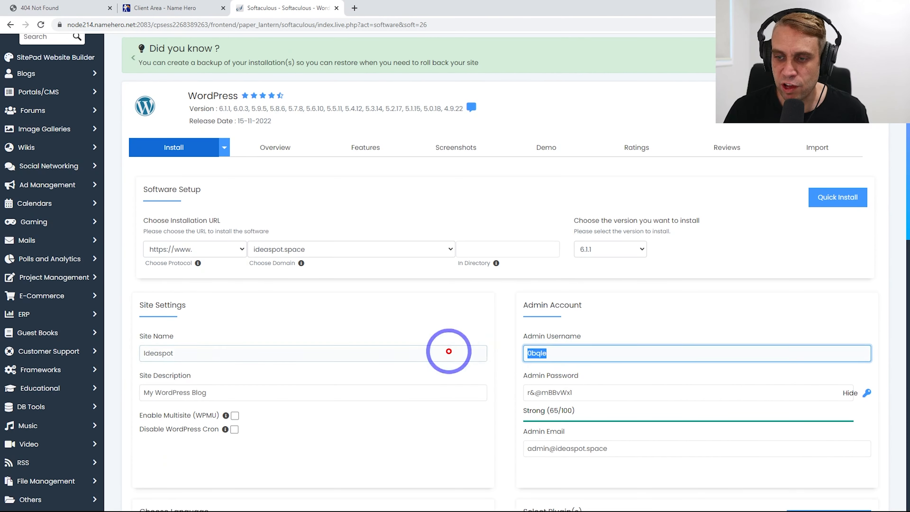
type("Ideaspot")
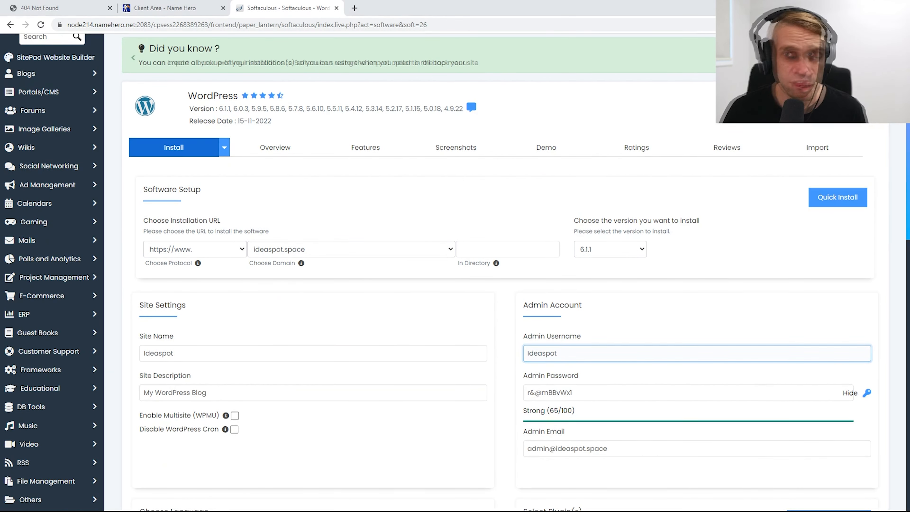
left_click(523, 353)
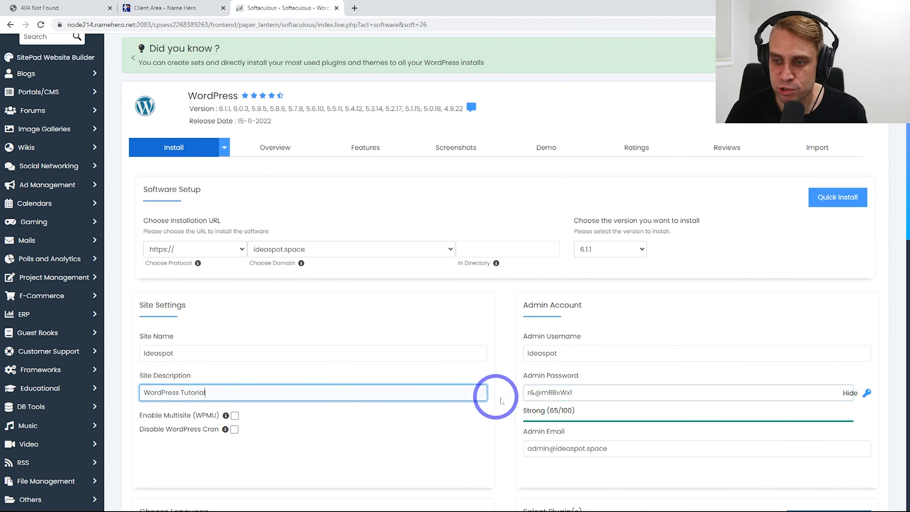
Copy the generated admin password and replace the admin e-mail with the new address
left_click_drag(608, 394, 496, 391)
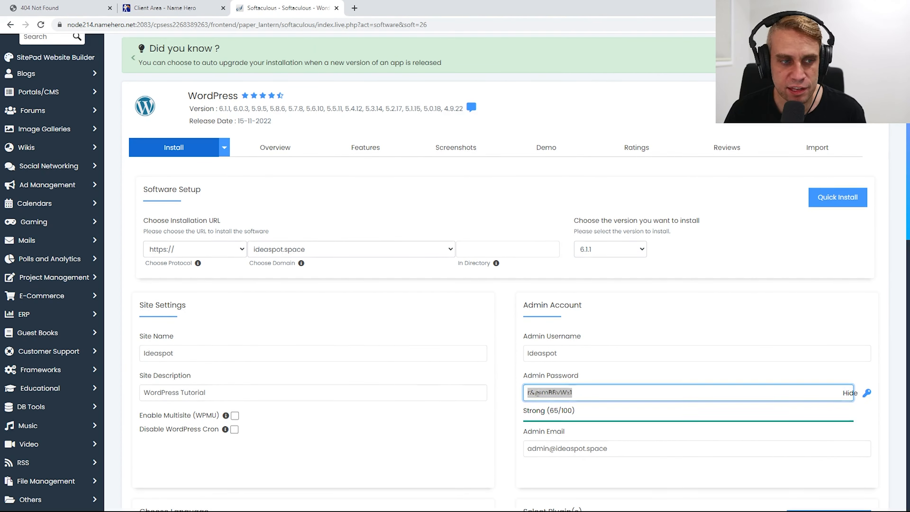
left_click_drag(0, 187, 0, 190)
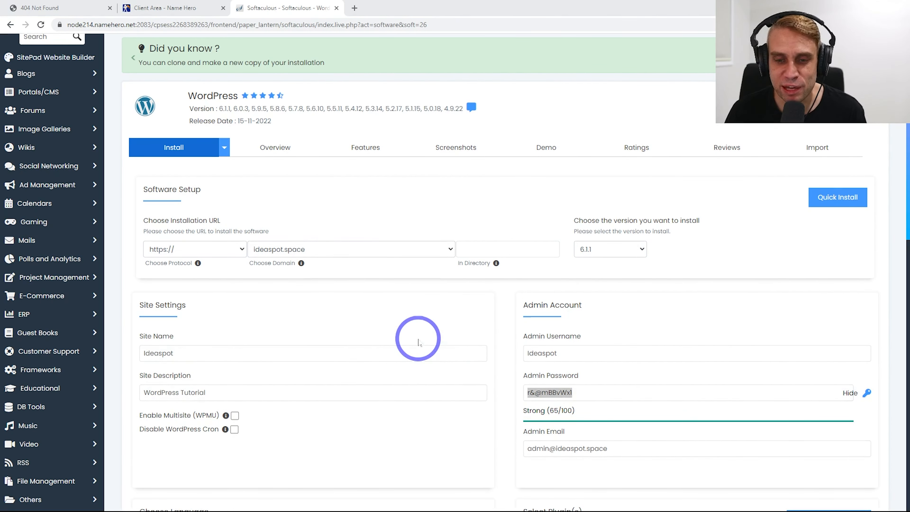
scroll(416, 327, "down", 1)
scroll(418, 328, "down", 2)
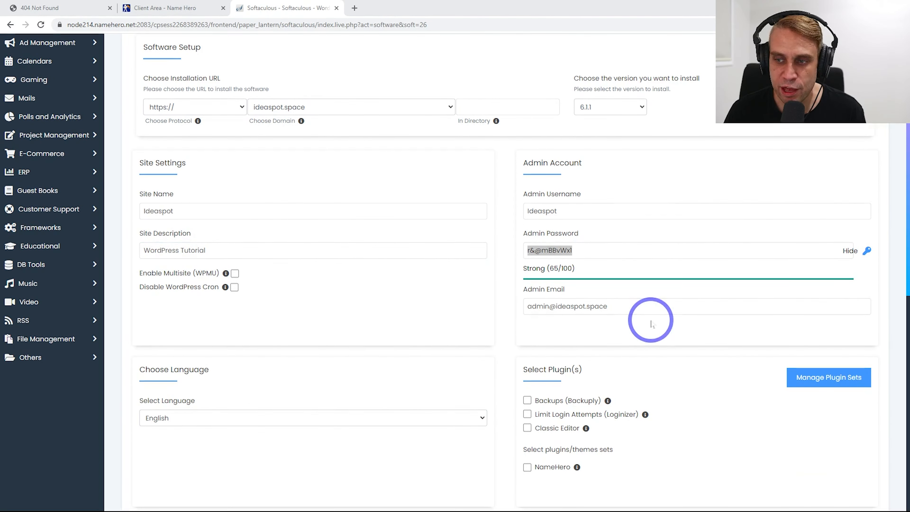
triple_click(650, 306)
key("ctrl+v")
Show which plugins the NameHero plugin set includes
scroll(437, 307, "down", 2)
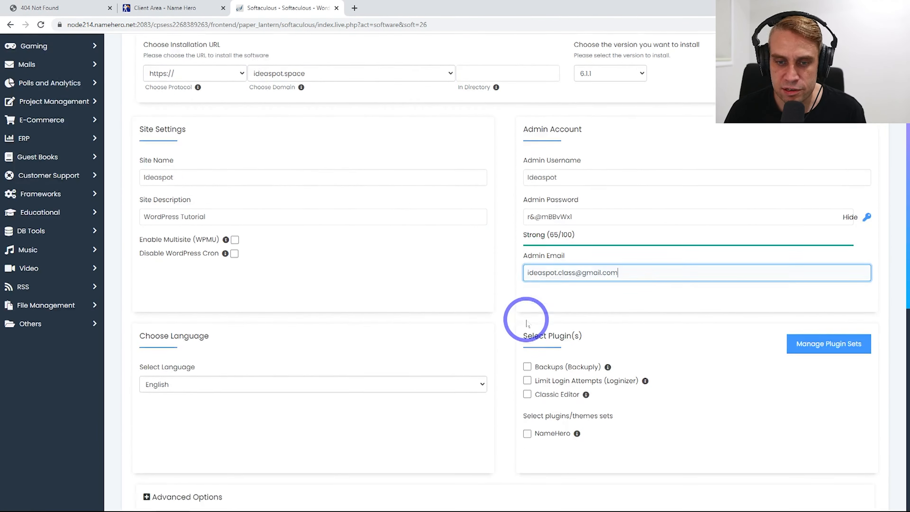
scroll(387, 362, "down", 2)
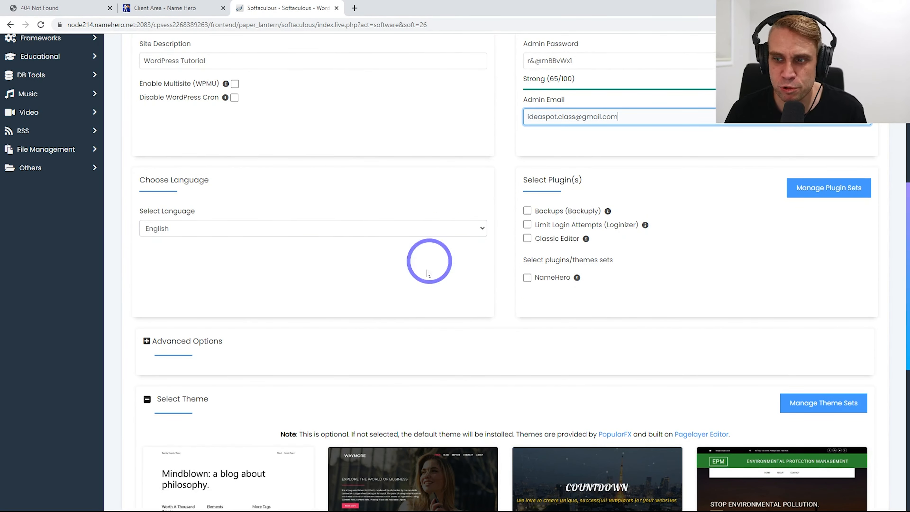
left_click(576, 277)
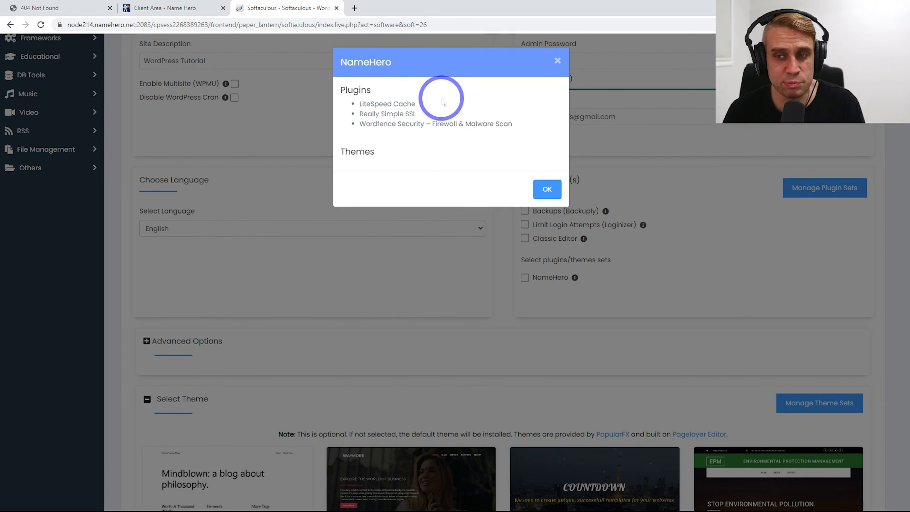
Close the NameHero plugin details and install WordPress with these settings
left_click(557, 67)
scroll(458, 232, "down", 3)
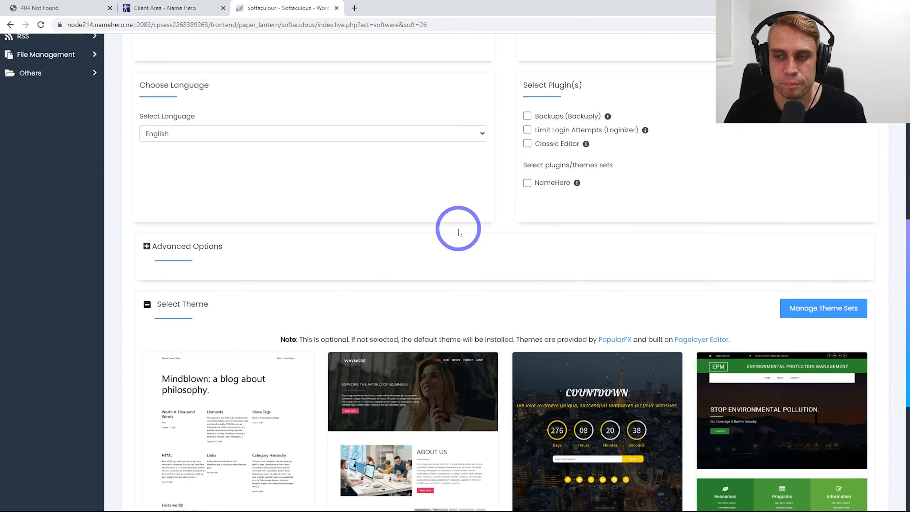
scroll(539, 193, "down", 6)
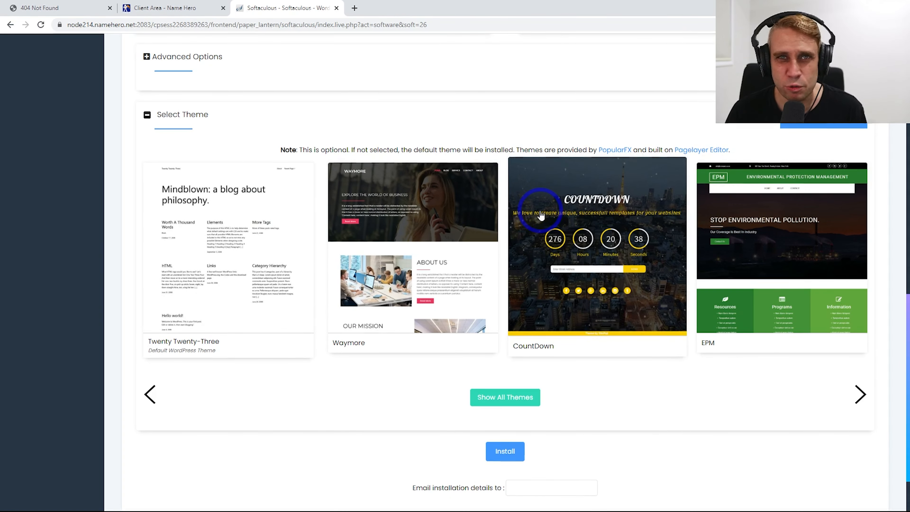
scroll(526, 223, "down", 2)
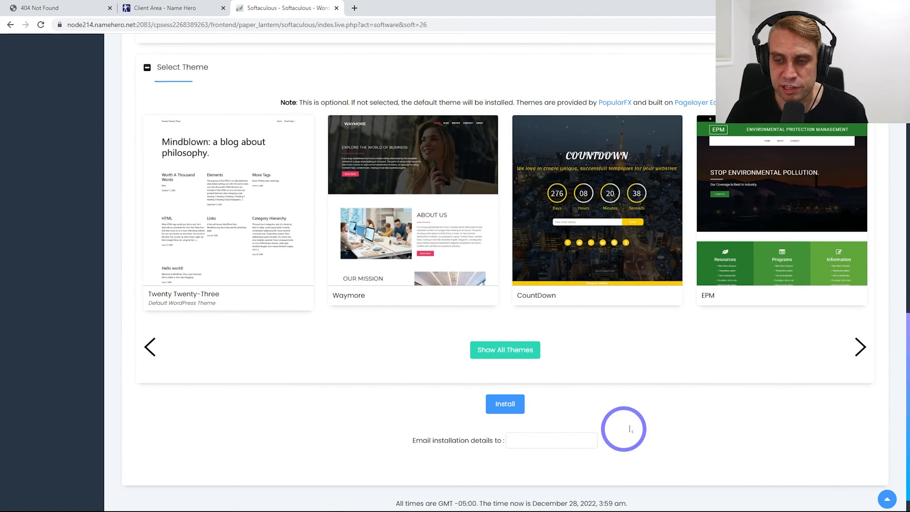
scroll(573, 394, "down", 1)
left_click(499, 380)
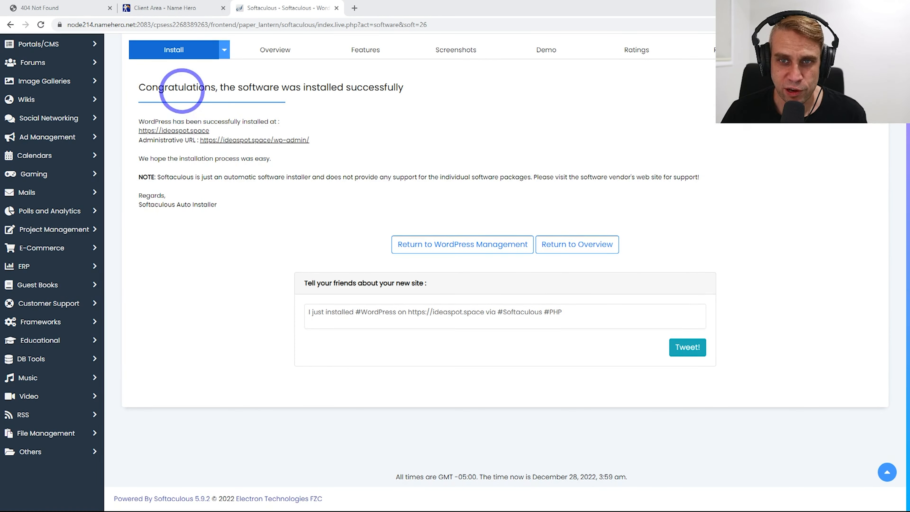
Open the new ideaspot.space site in a new tab and view it
right_click(178, 130)
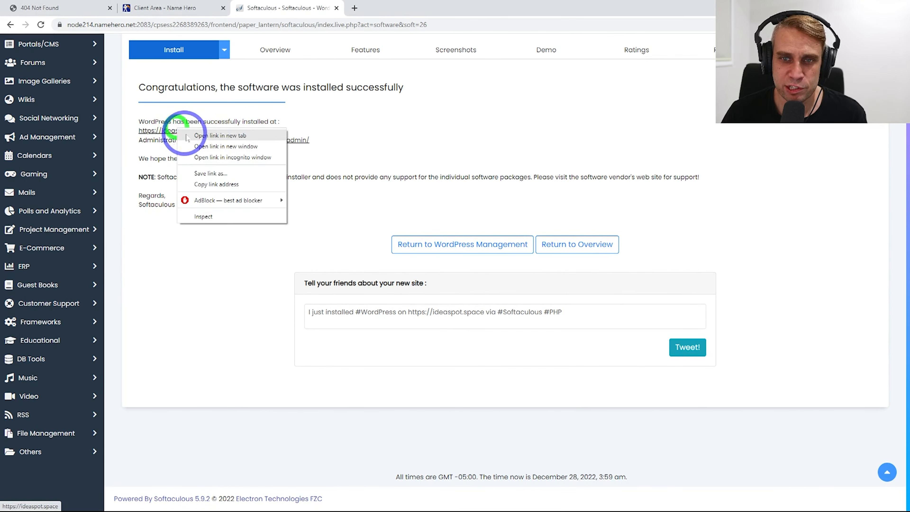
left_click(186, 136)
left_click(362, 7)
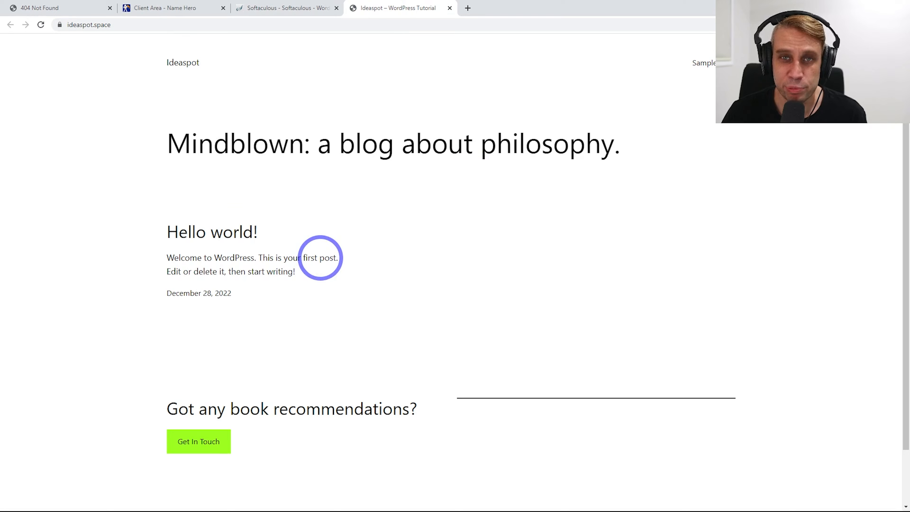
Open the WordPress administrative URL in a new tab and switch to it
left_click(311, 3)
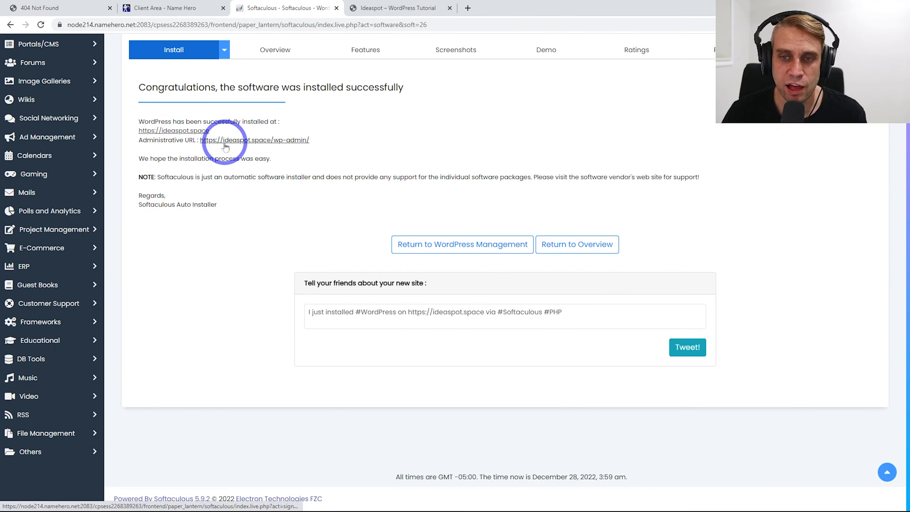
middle_click(233, 140)
left_click(494, 9)
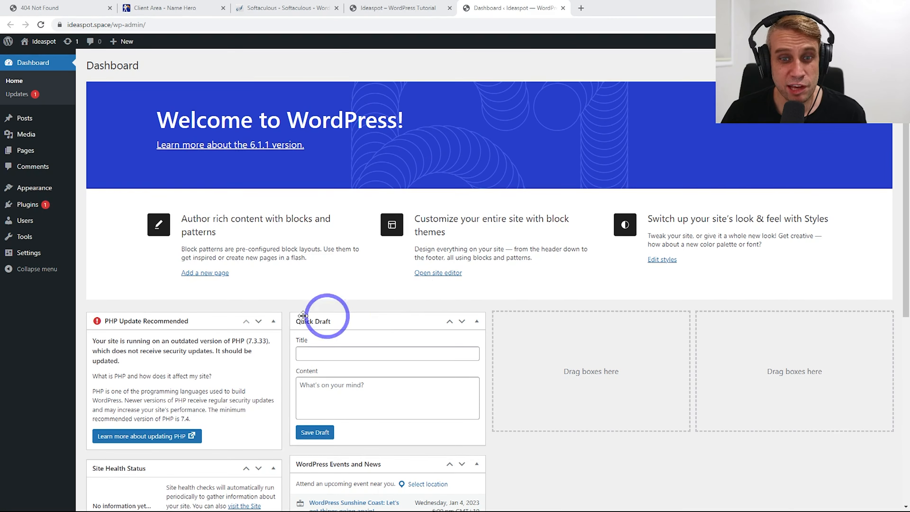
Search the plugin directory for 'litespeed', then install and activate LiteSpeed Cache
mouse_move(45, 203)
left_click(89, 220)
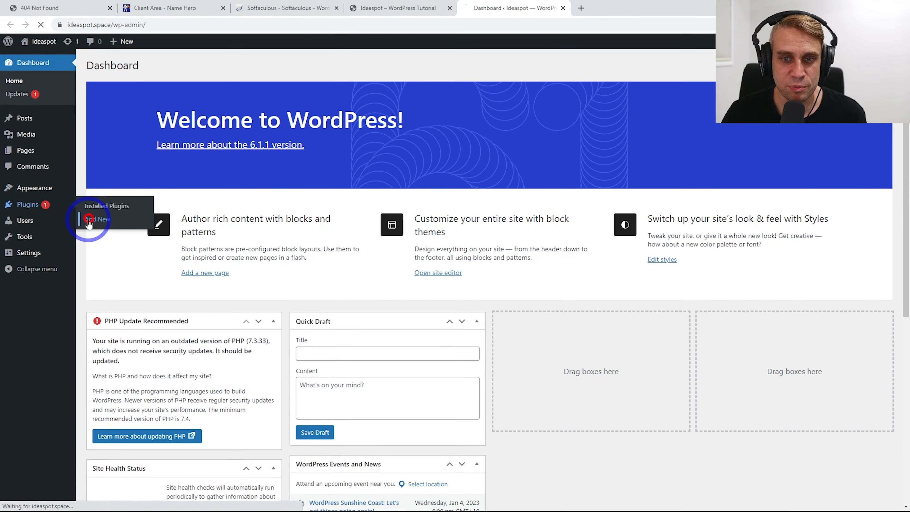
left_click(809, 91)
type("litespeed")
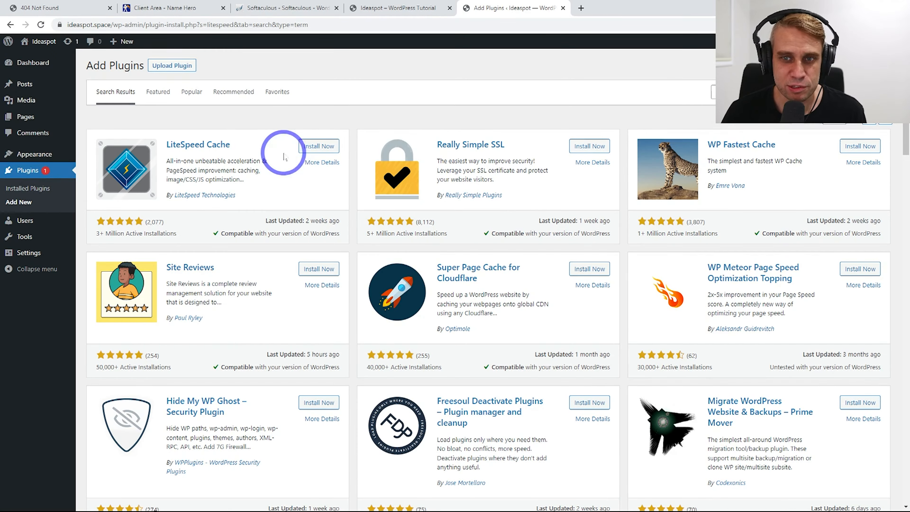
left_click(317, 147)
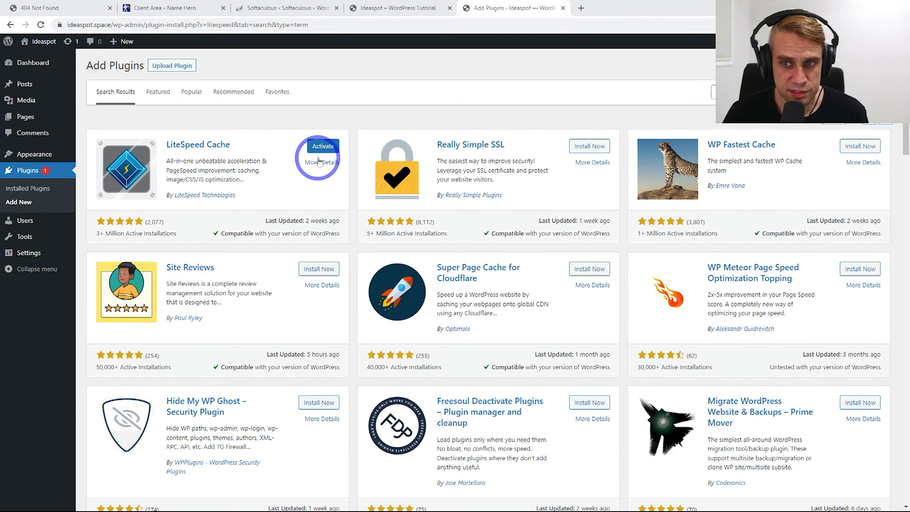
left_click(322, 147)
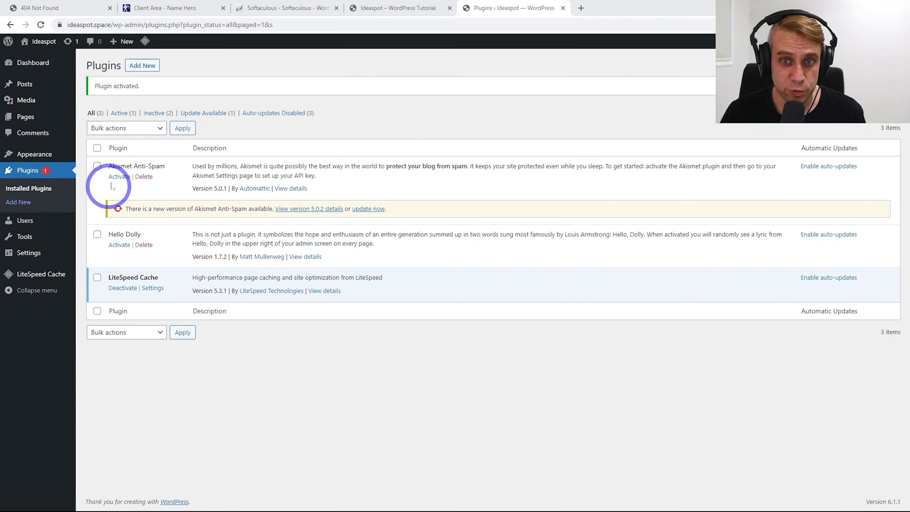
Delete the Akismet Anti-Spam and Hello Dolly plugins, confirming each deletion
left_click(144, 176)
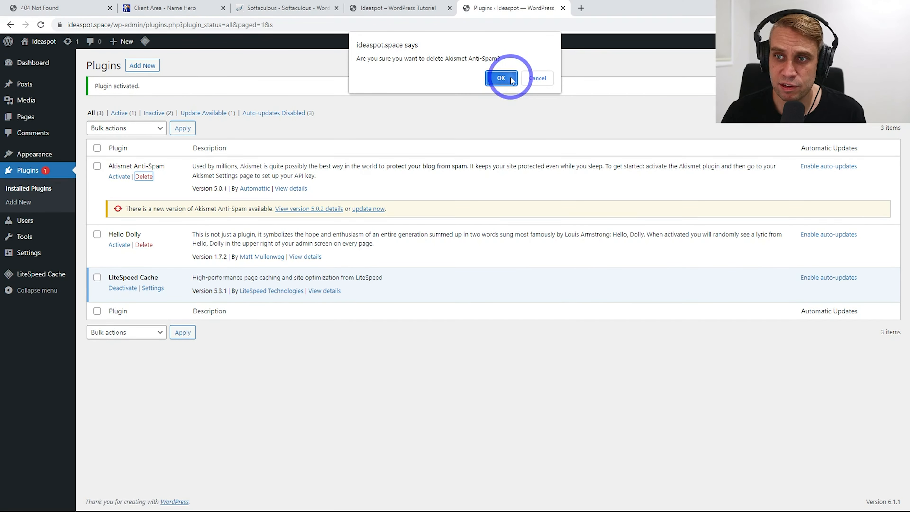
left_click(501, 78)
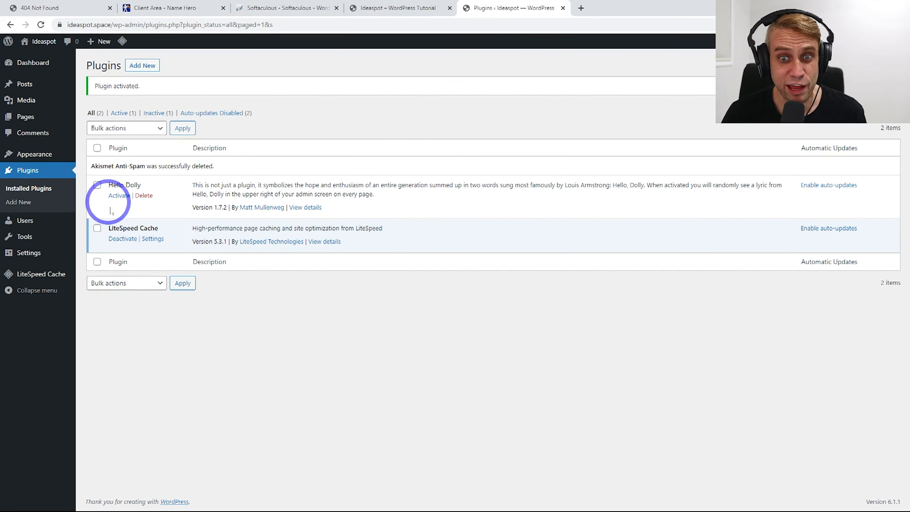
left_click(144, 196)
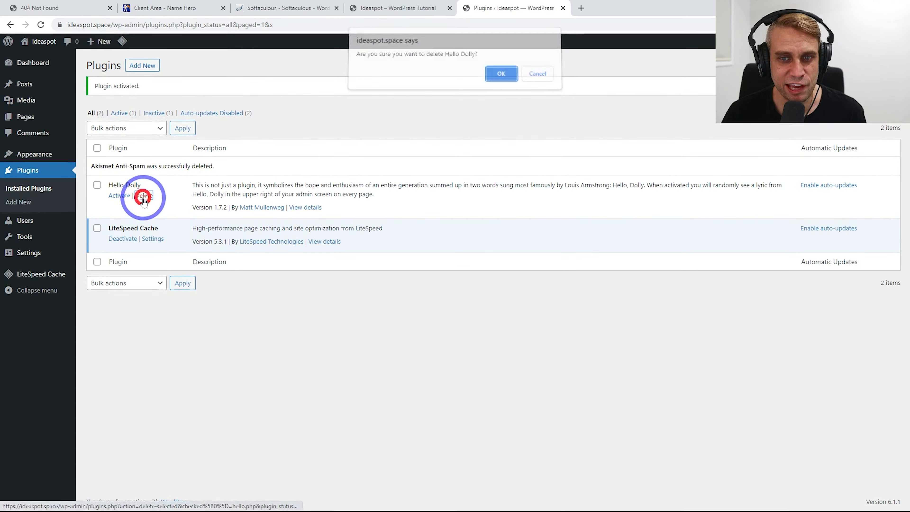
left_click(501, 77)
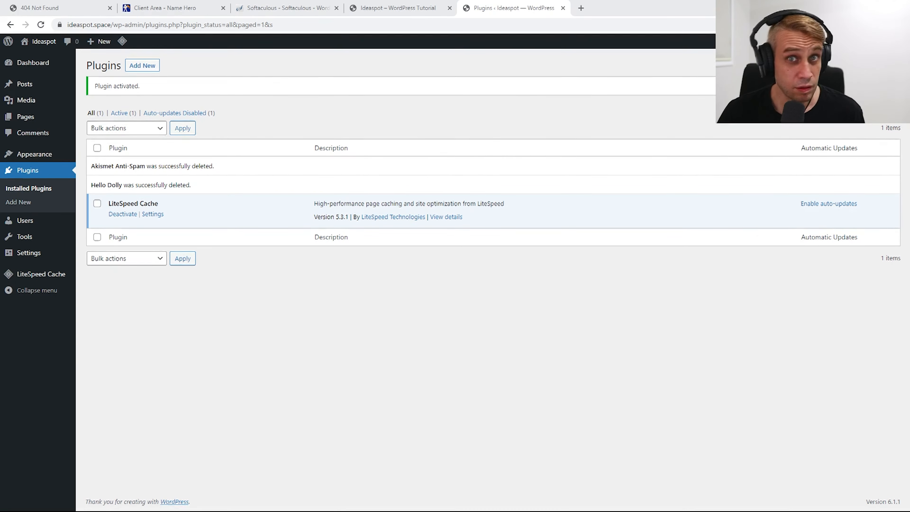
right_click(153, 214)
Review LiteSpeed Cache's Cache and TTL settings and its dashboard, then return to WordPress
left_click(201, 220)
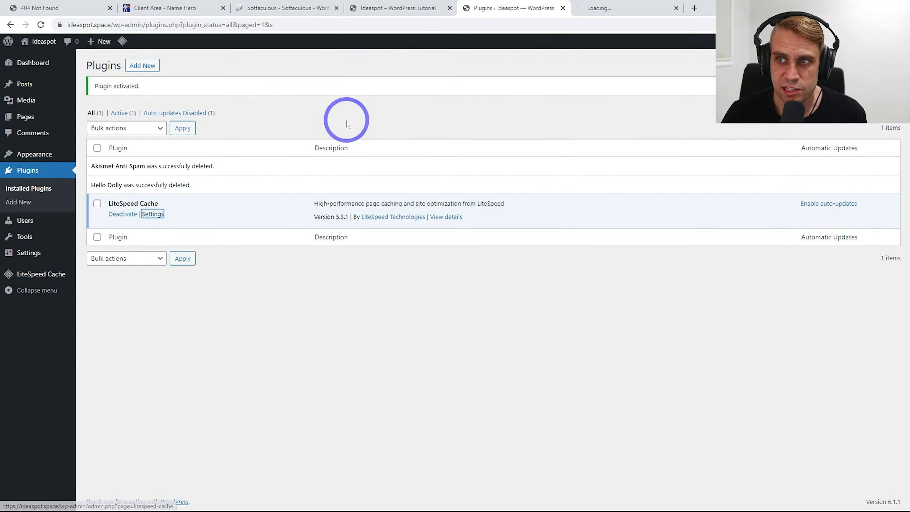
left_click(610, 7)
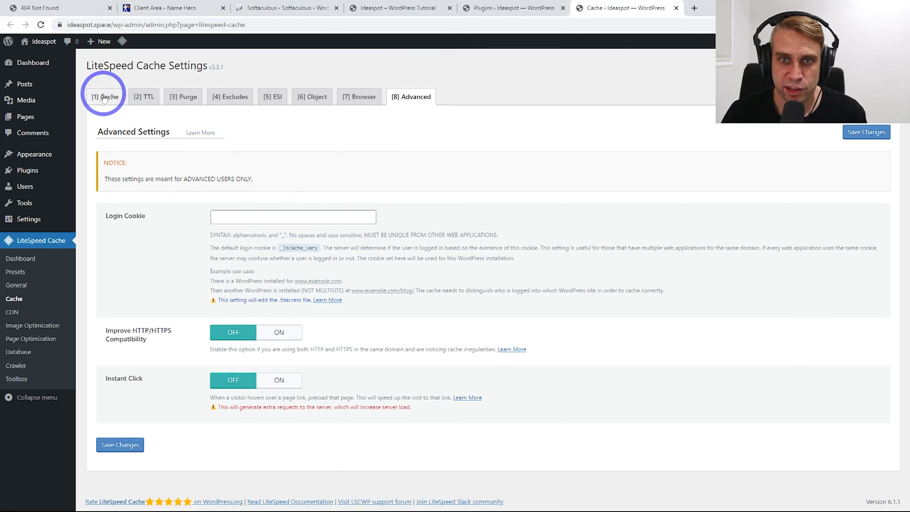
left_click(104, 96)
scroll(305, 250, "down", 3)
scroll(278, 159, "up", 3)
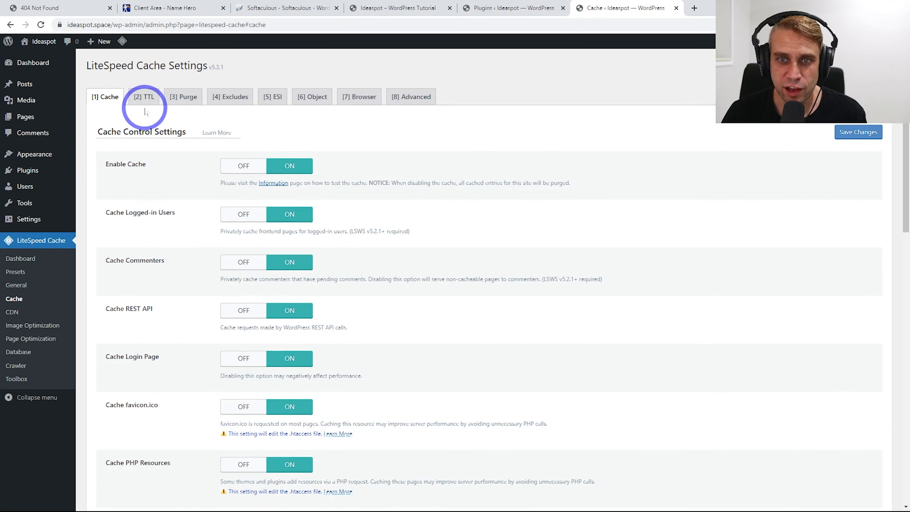
left_click(144, 100)
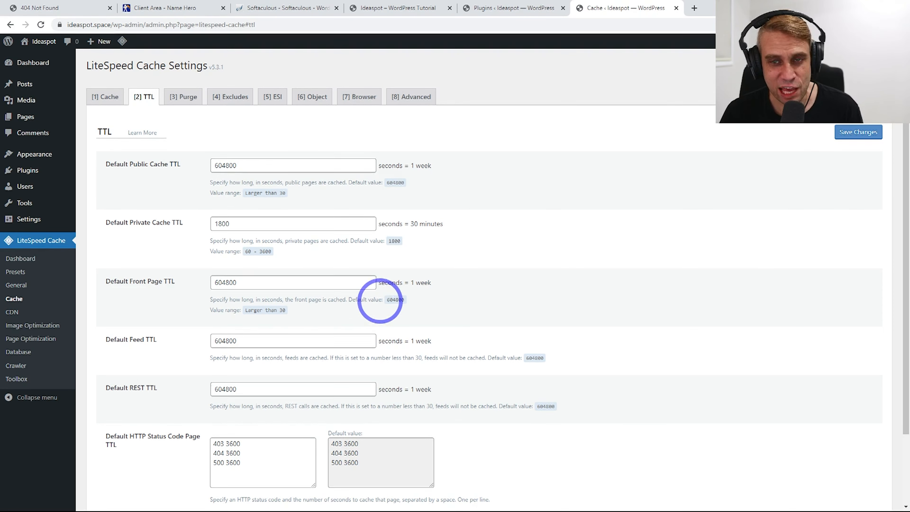
left_click(105, 96)
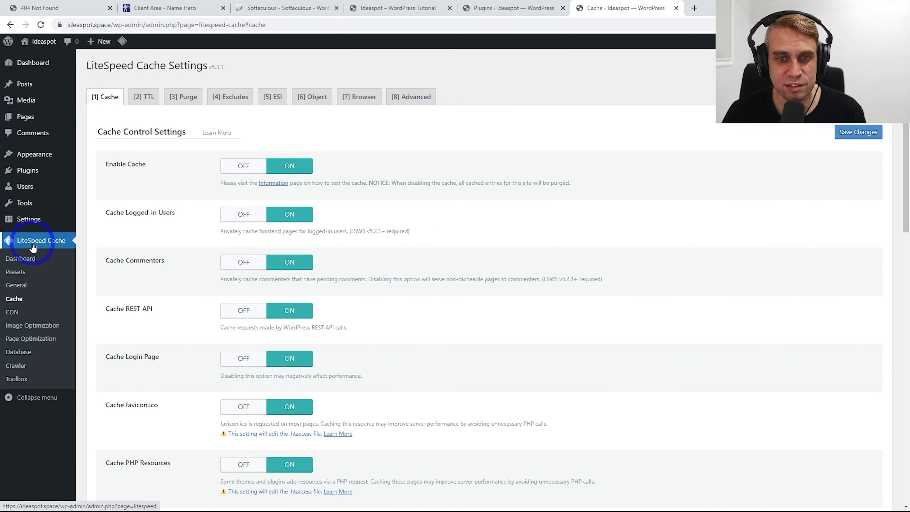
left_click(32, 248)
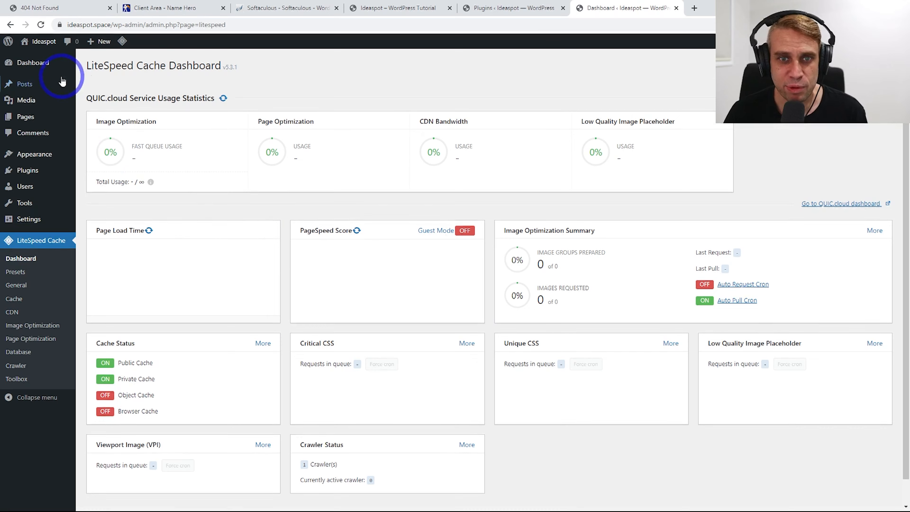
left_click(40, 63)
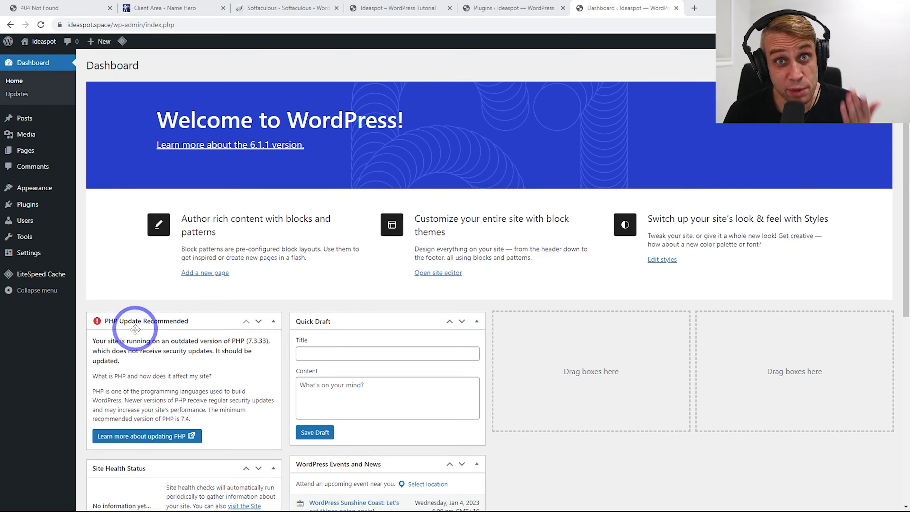
Log into cPanel for the Starter Cloud hosting from the NameHero client area
left_click(193, 8)
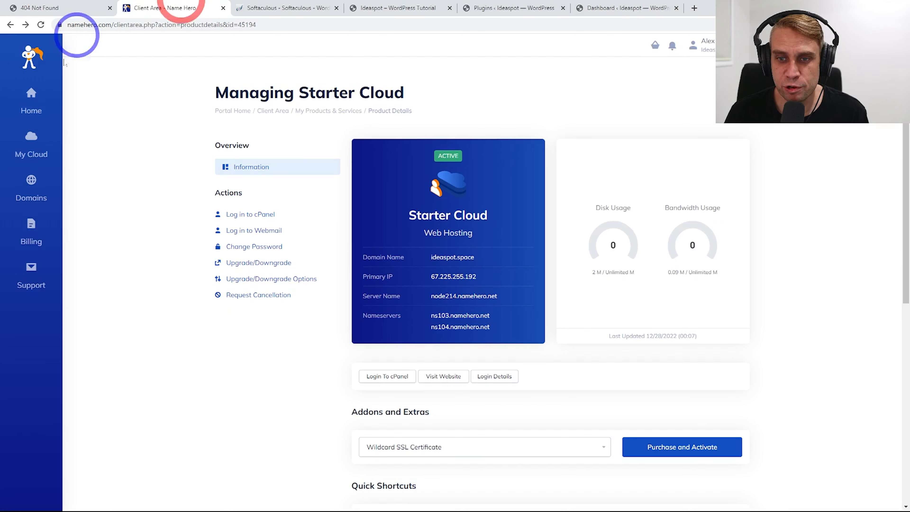
left_click(381, 376)
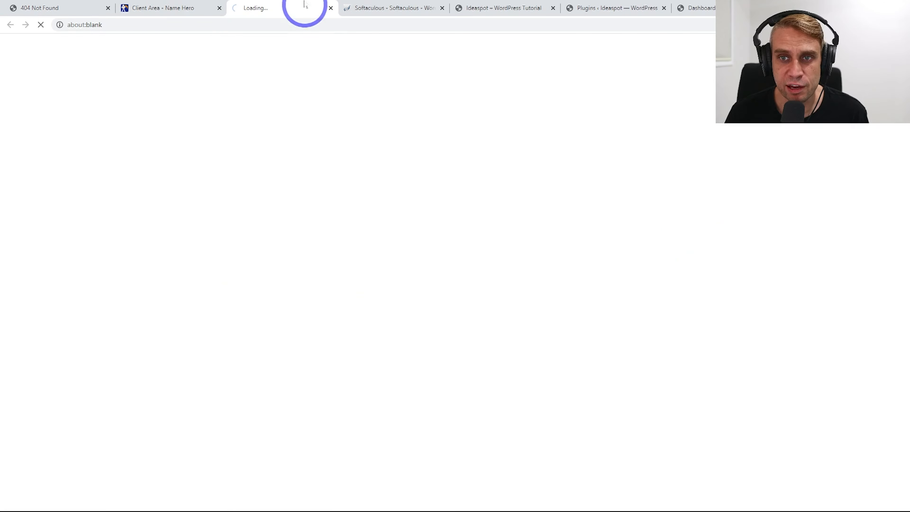
scroll(158, 181, "down", 10)
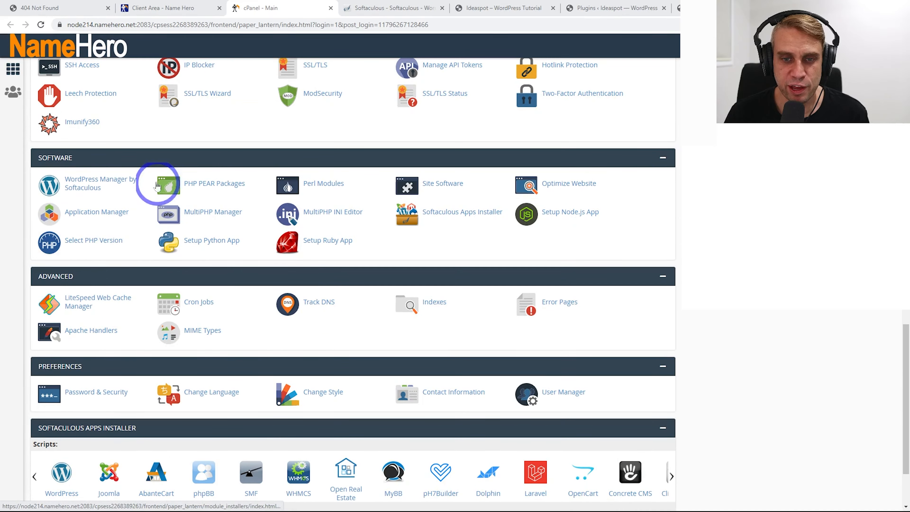
Make PHP 8.1 the current version in cPanel's PHP Selector, then return to WordPress
left_click(84, 249)
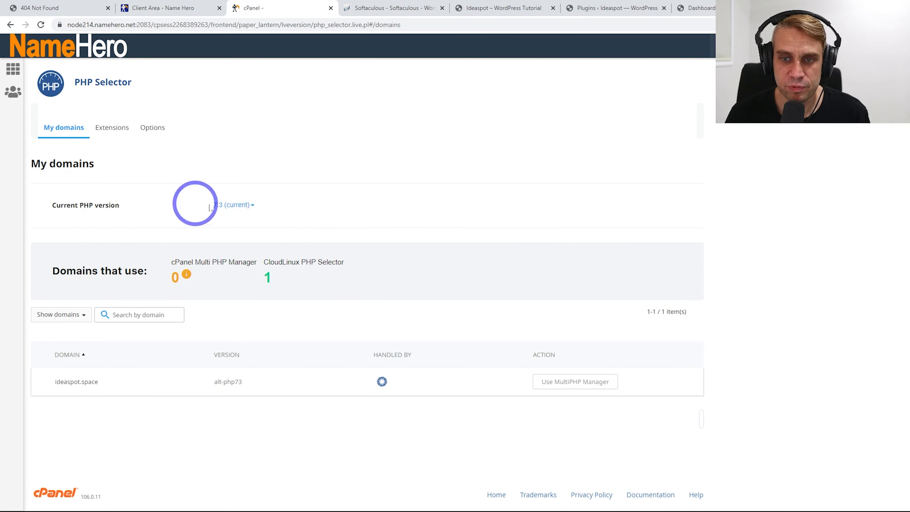
left_click(233, 207)
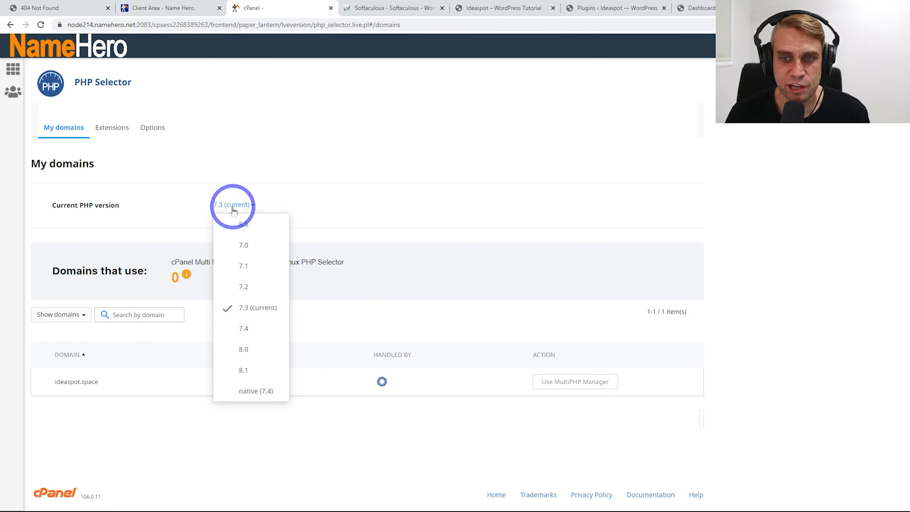
left_click(245, 372)
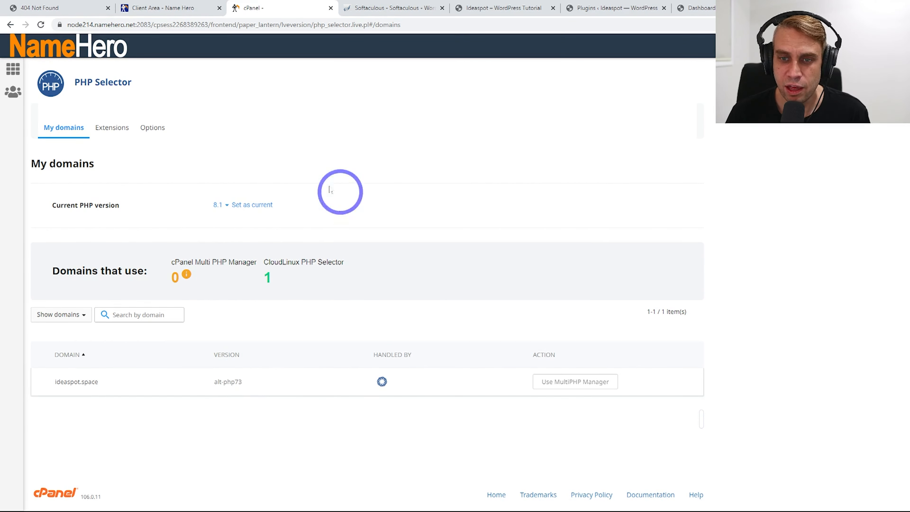
left_click(251, 205)
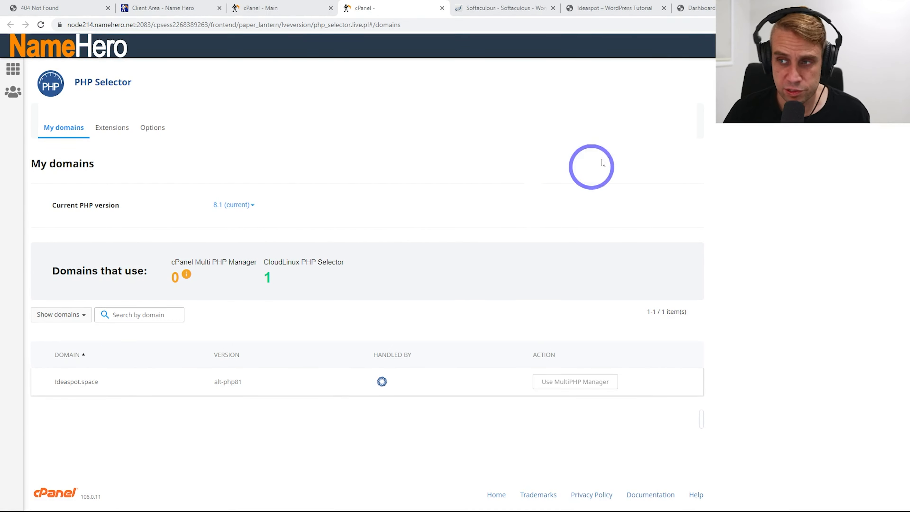
left_click(707, 7)
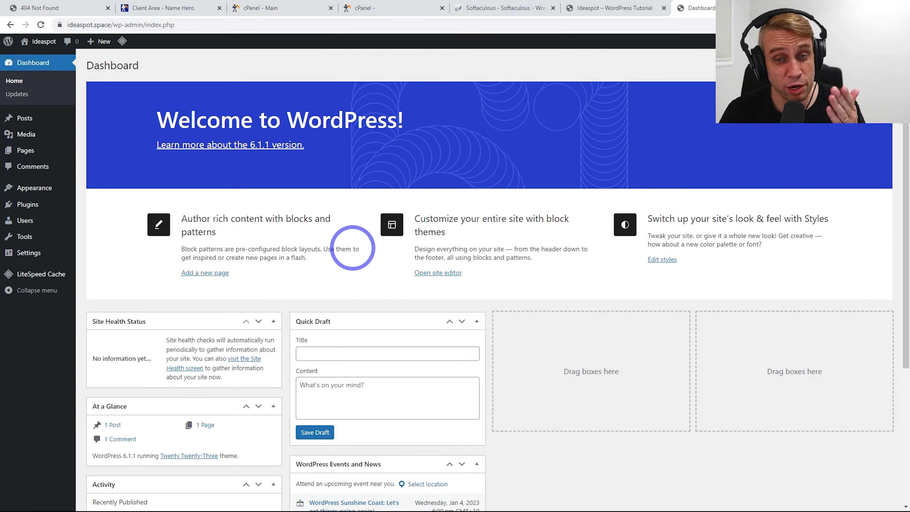
Confirm Kadence under Appearance, view the Ideaspot homepage, then bring up its PageSpeed report
mouse_move(50, 191)
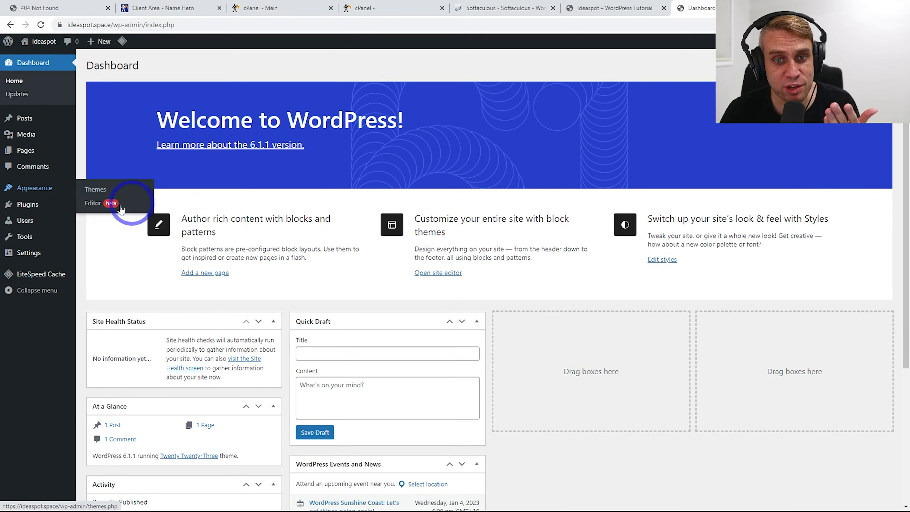
mouse_move(30, 205)
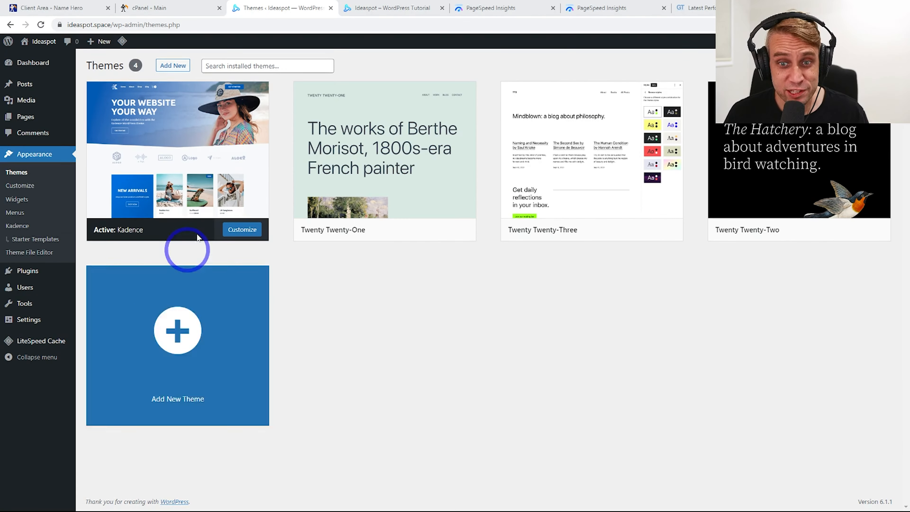
left_click(369, 7)
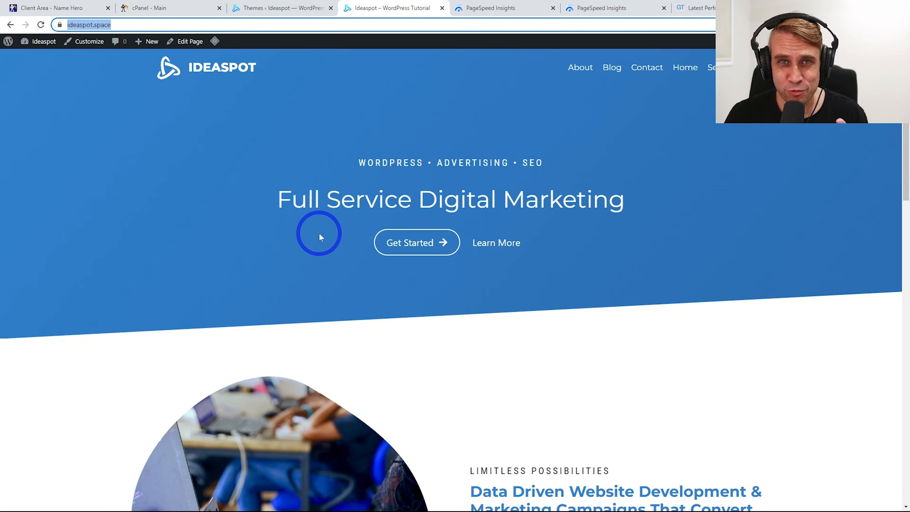
left_click(499, 3)
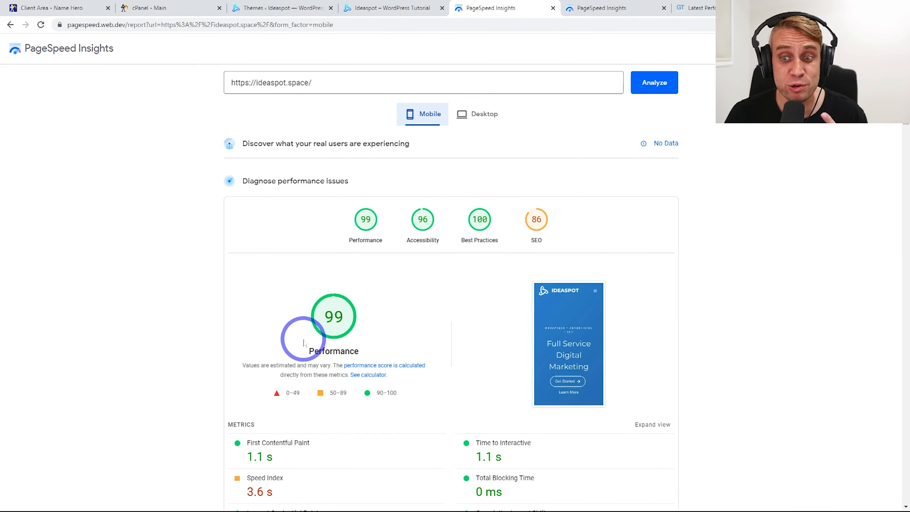
Compare ideaspot.space's PageSpeed scores, 99 mobile and 96 desktop, against the second report
left_click(474, 109)
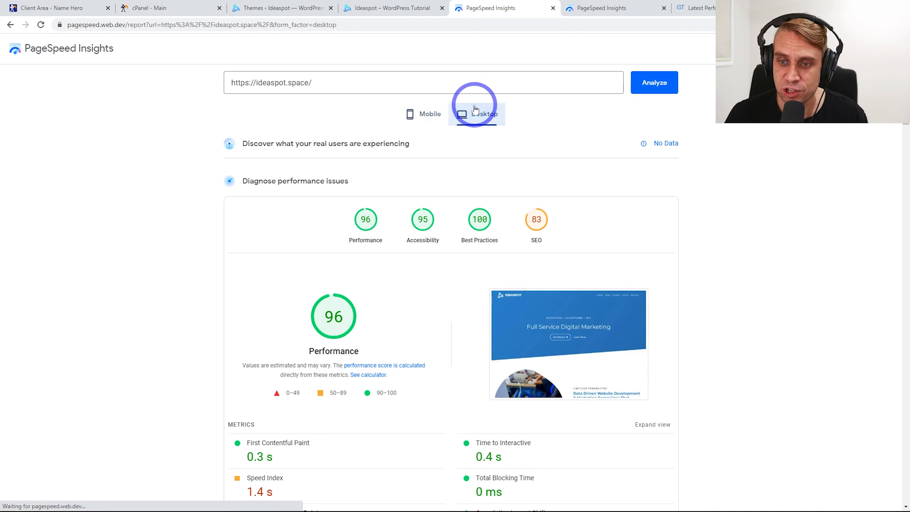
left_click(425, 117)
scroll(451, 372, "down", 2)
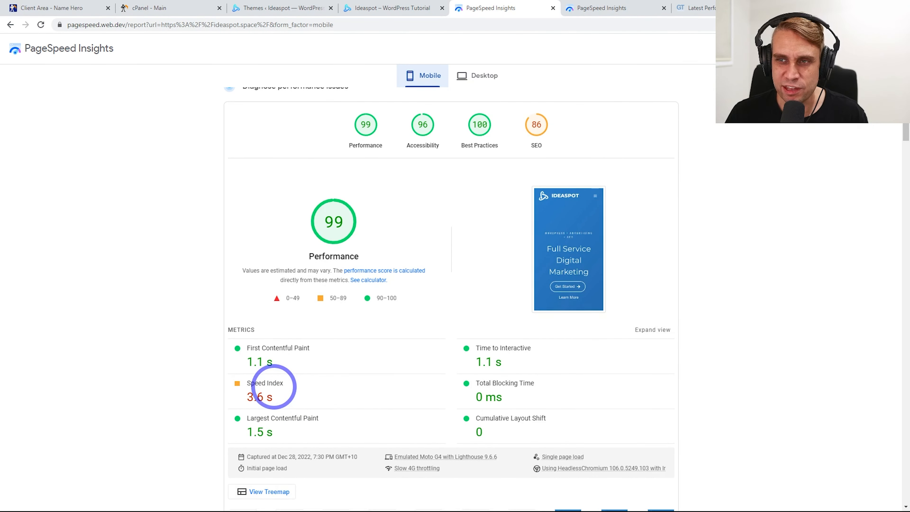
scroll(270, 386, "up", 2)
left_click(643, 6)
scroll(300, 420, "down", 2)
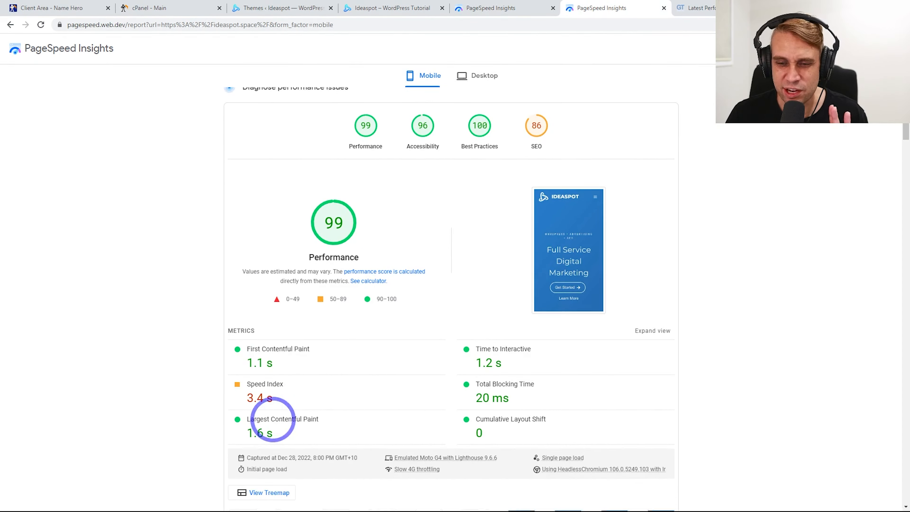
scroll(305, 380, "up", 1)
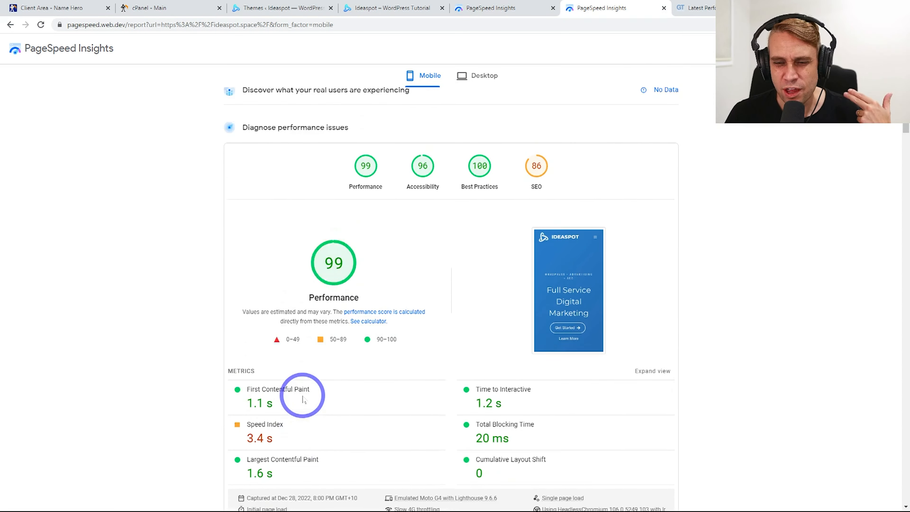
scroll(359, 406, "down", 1)
scroll(304, 380, "up", 2)
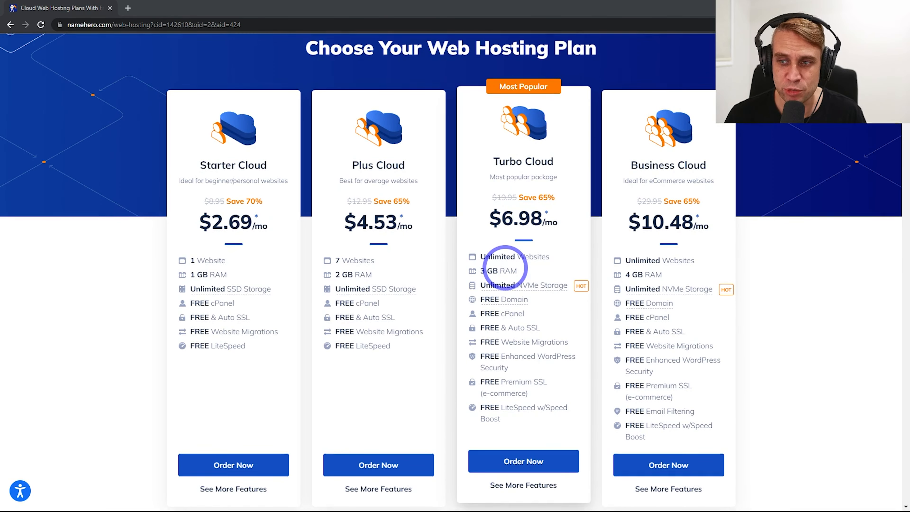
Jump to NameHero's feature-by-feature comparison table of the four cloud hosting plans and scroll through it
mouse_move(506, 287)
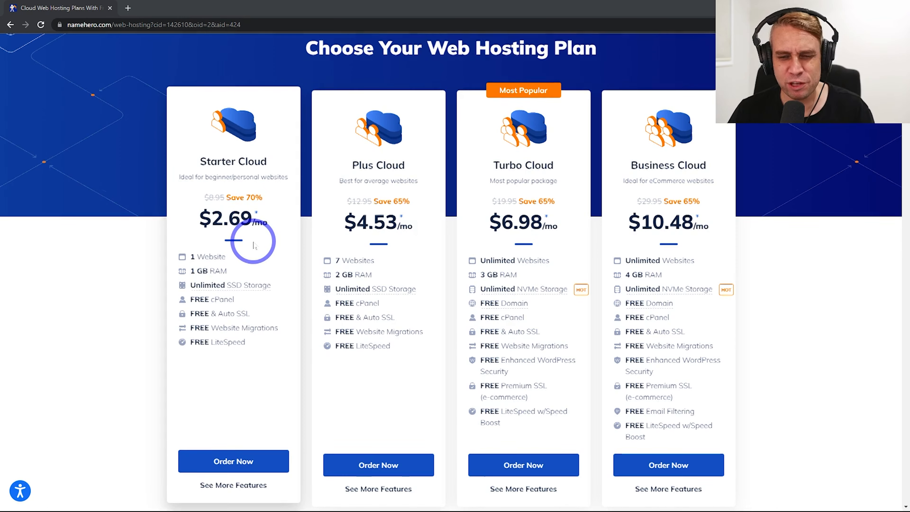
scroll(180, 308, "down", 3)
left_click(221, 392)
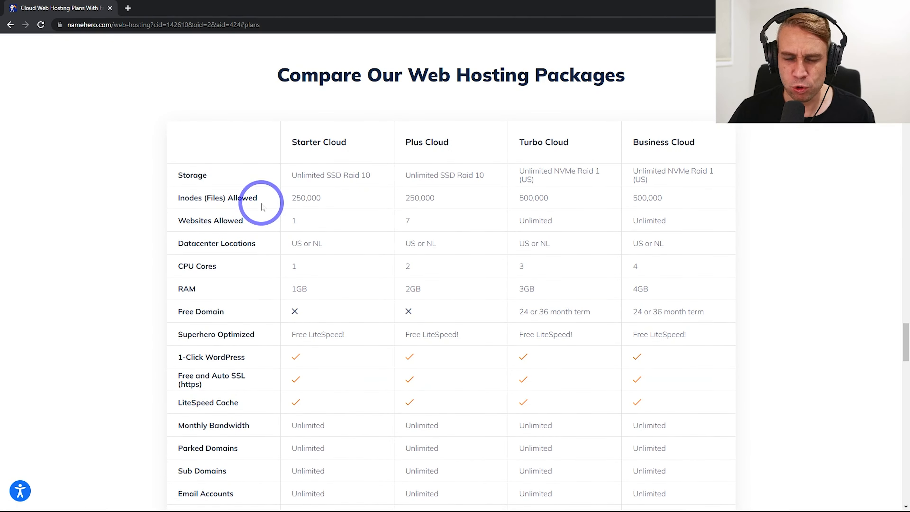
scroll(250, 193, "down", 3)
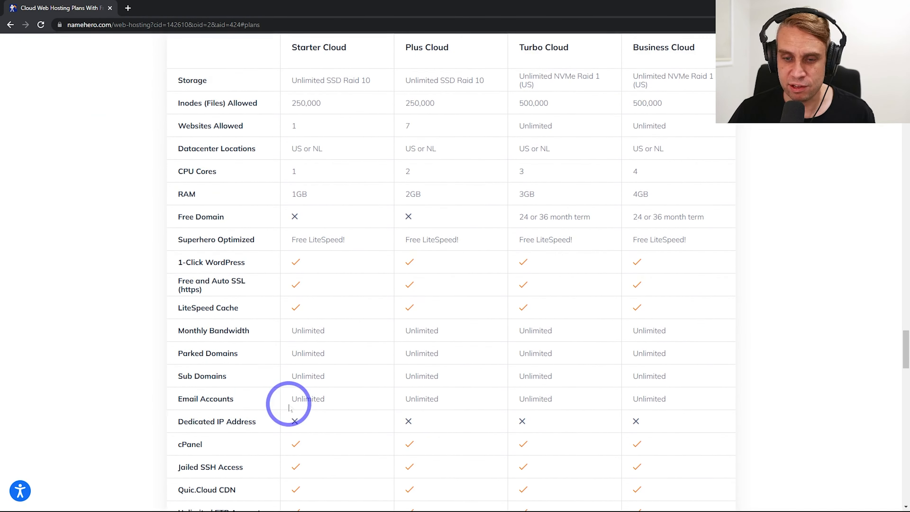
scroll(239, 403, "up", 5)
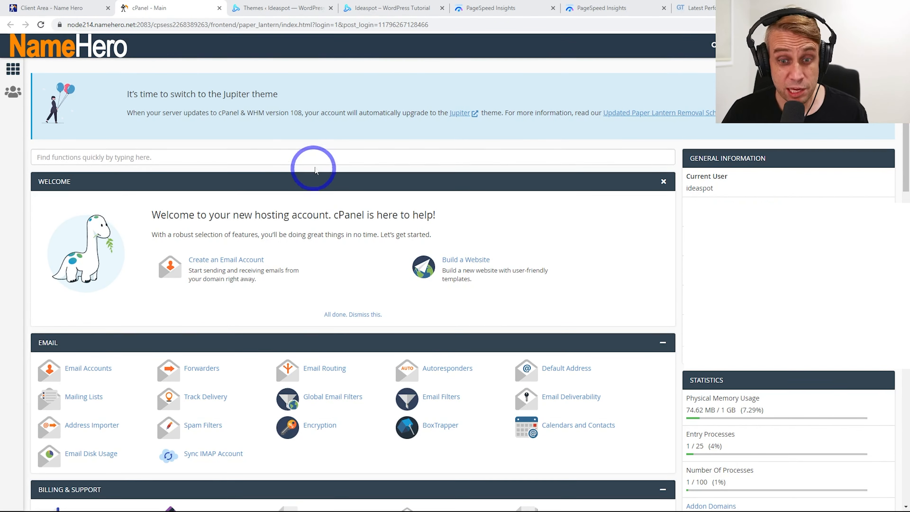
Create a new ideaspot.space email account with the chosen username and a pasted strong password, staying on the page
left_click(85, 372)
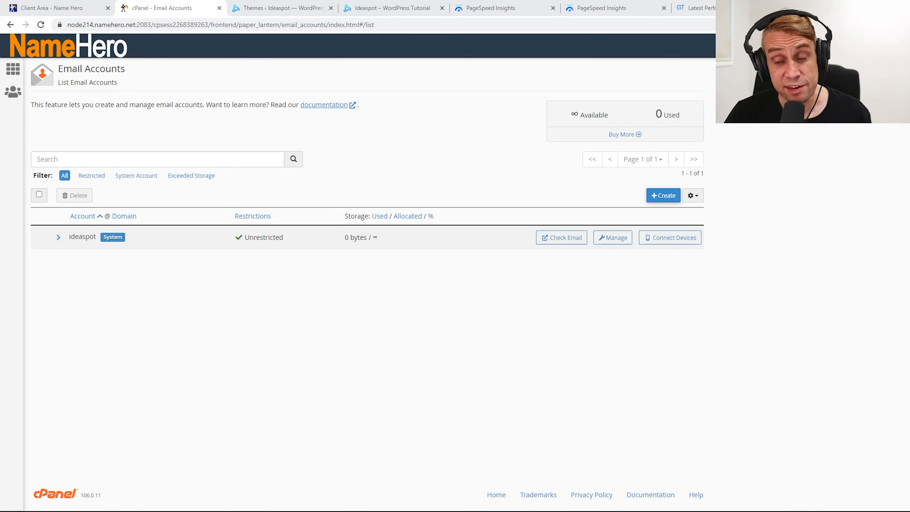
left_click(662, 195)
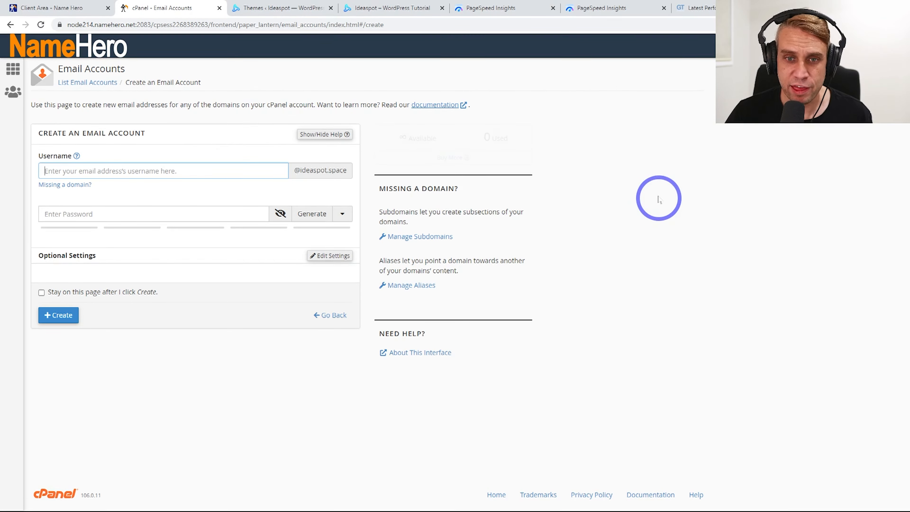
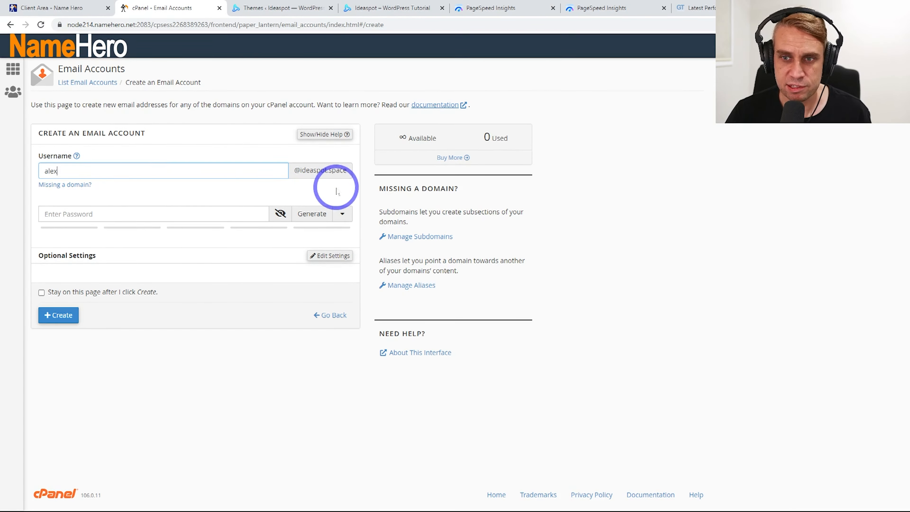
left_click(73, 213)
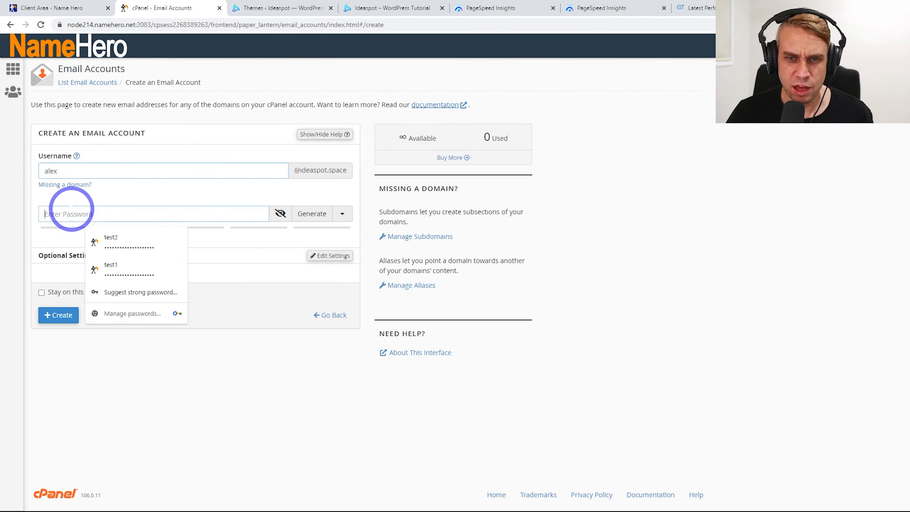
key("ctrl+v")
left_click(195, 391)
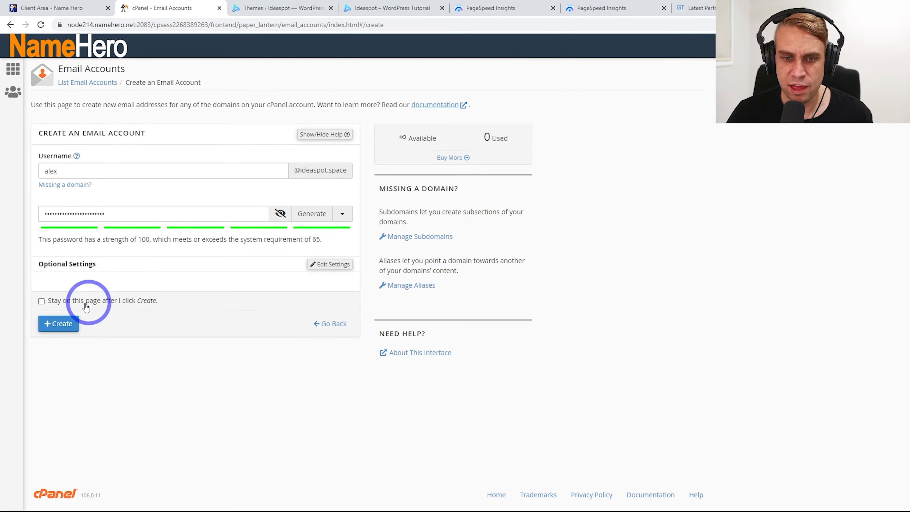
left_click(77, 301)
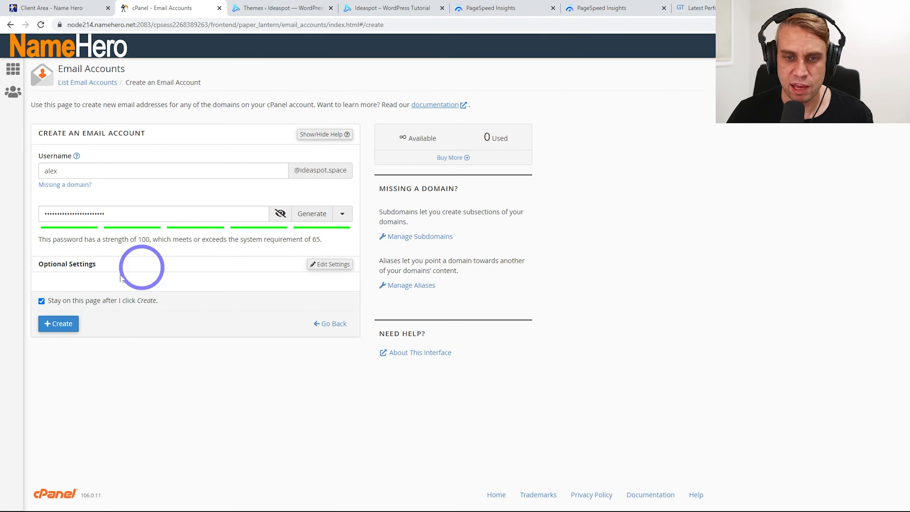
left_click(65, 325)
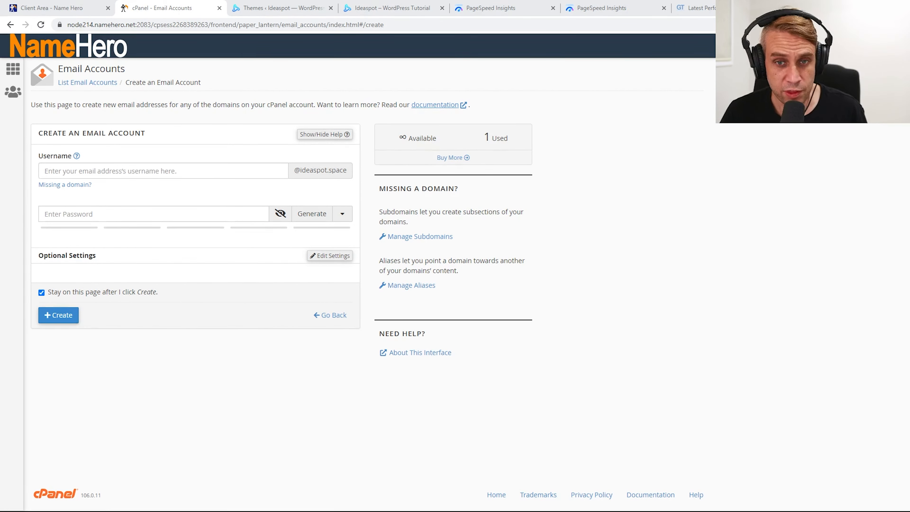
Return to the email accounts list, save the password in the browser, and open the account's webmail
left_click(89, 82)
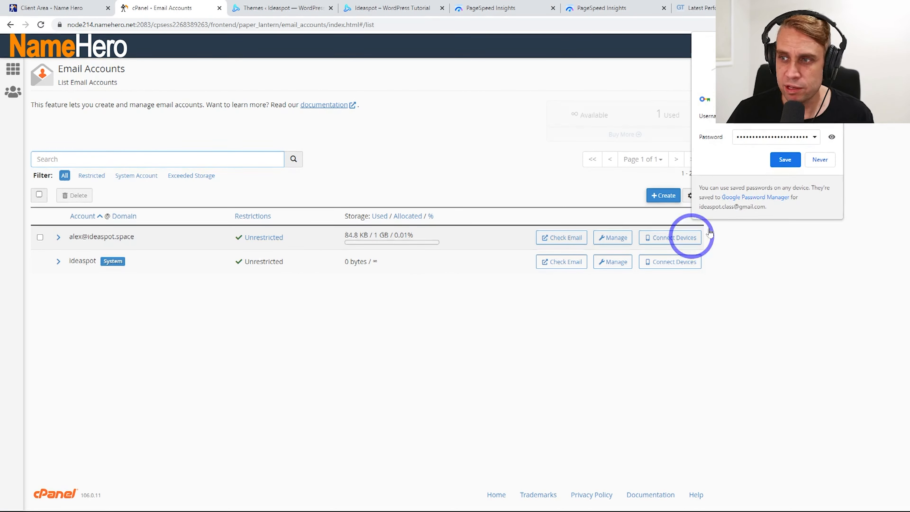
left_click(783, 158)
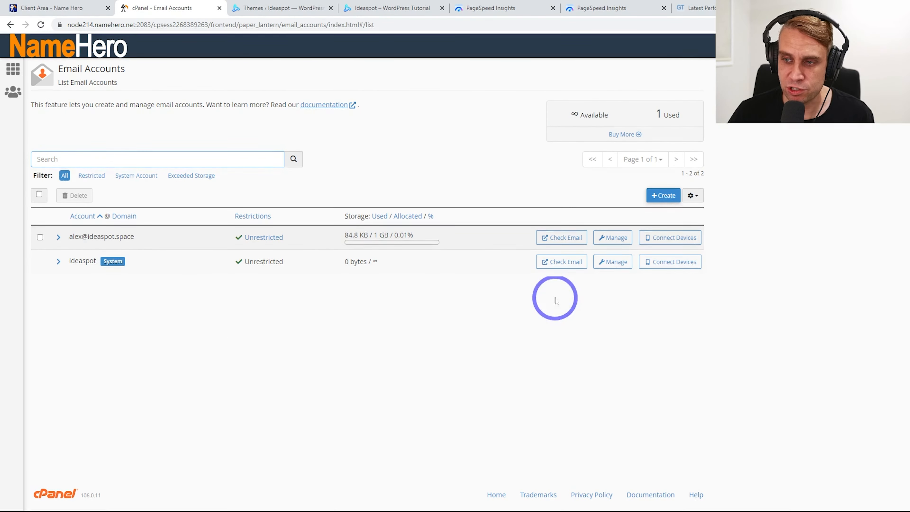
left_click(549, 245)
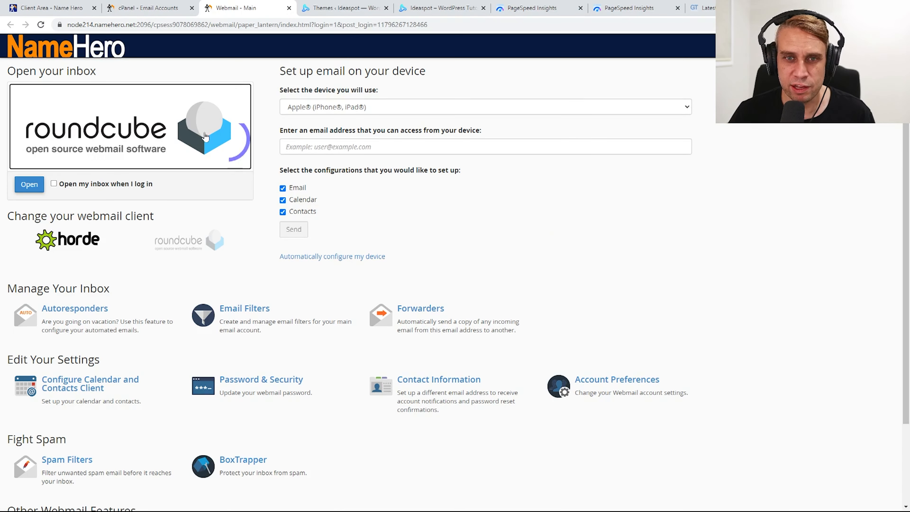
Open the new inbox in Roundcube, then back in cPanel show the account's mail client settings
left_click(23, 187)
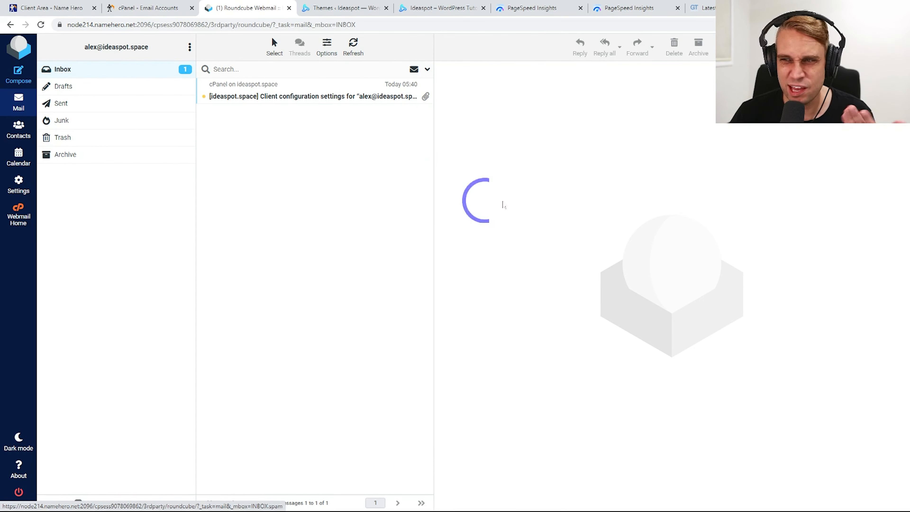
left_click(135, 5)
left_click(247, 137)
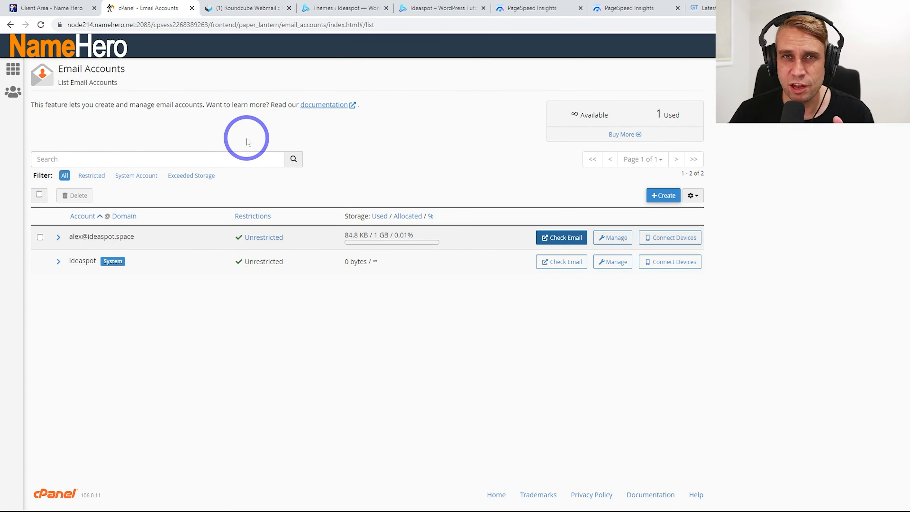
left_click(671, 240)
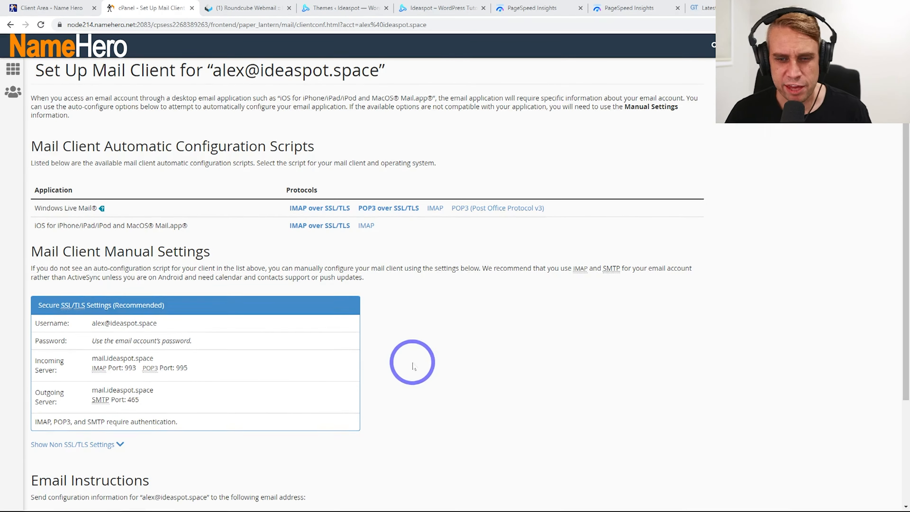
Review the IMAP/POP3/SMTP settings, then change the account's storage from 1024 MB to Unlimited
scroll(81, 332, "down", 4)
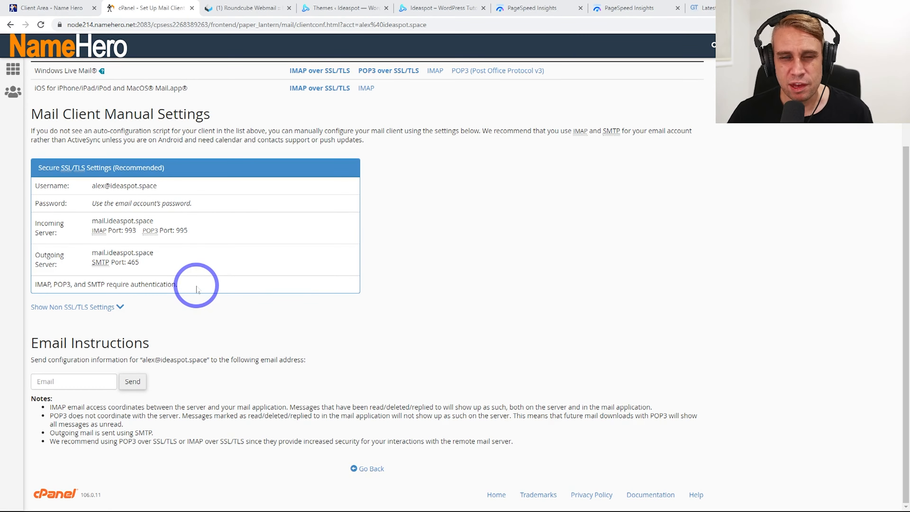
scroll(293, 310, "up", 4)
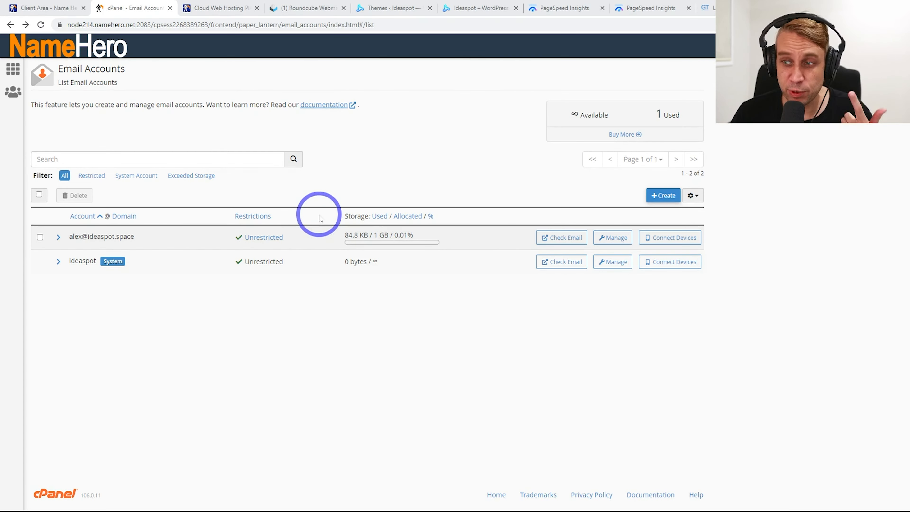
left_click(614, 237)
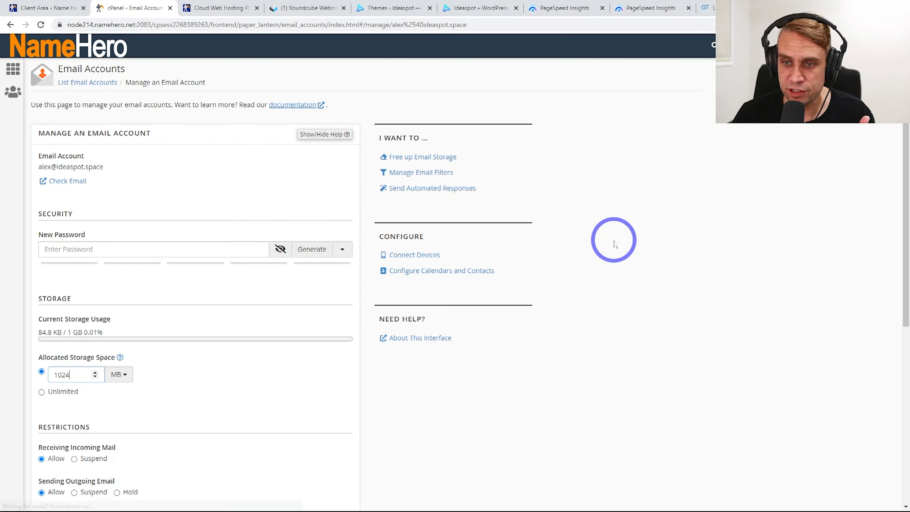
left_click(54, 374)
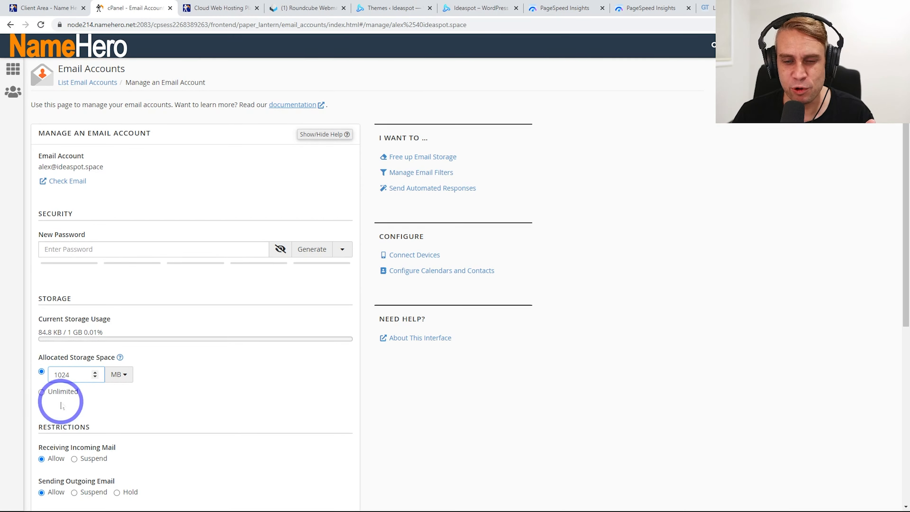
left_click(47, 397)
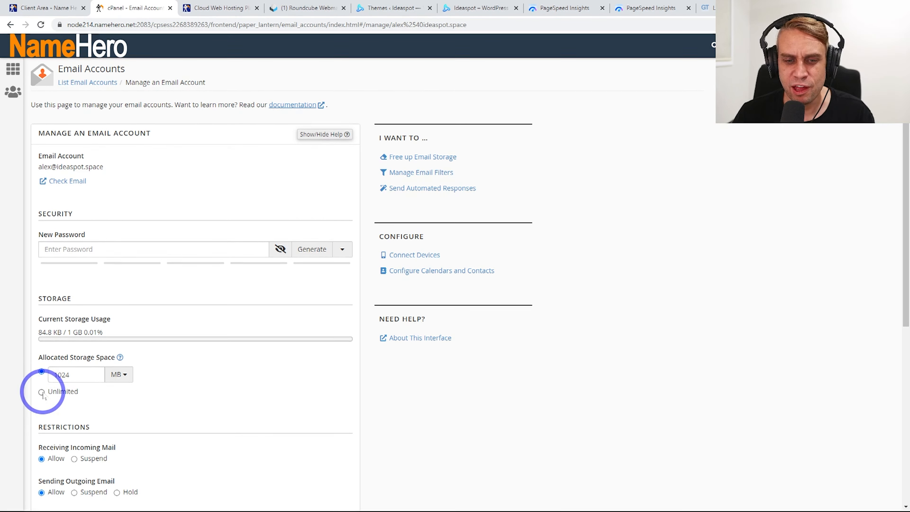
left_click(42, 392)
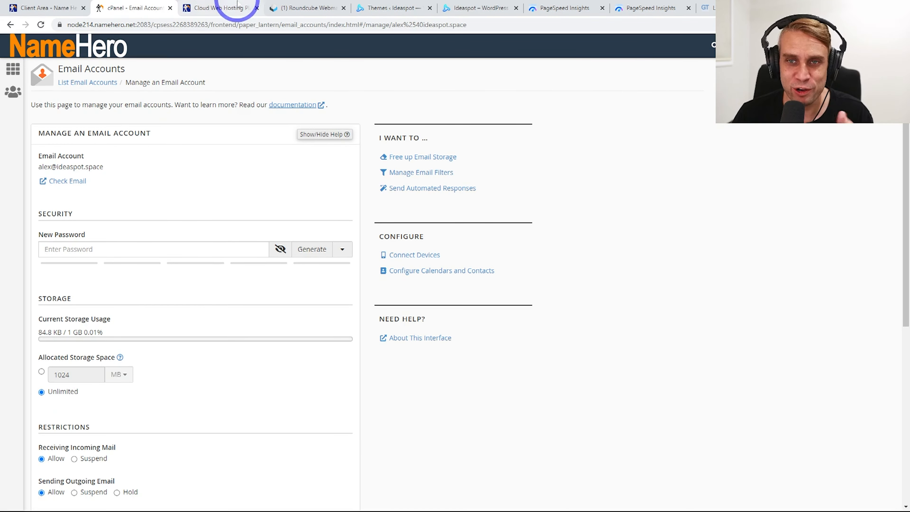
left_click(220, 8)
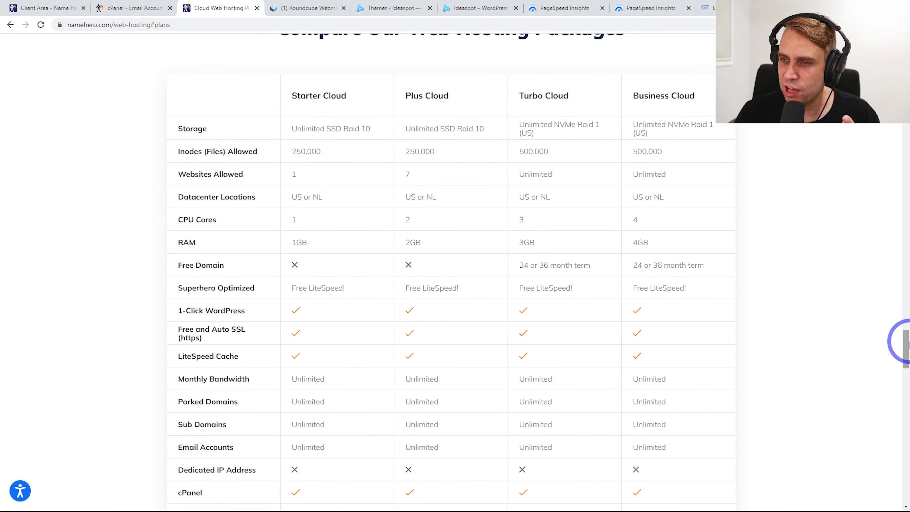
left_click_drag(909, 341, 907, 67)
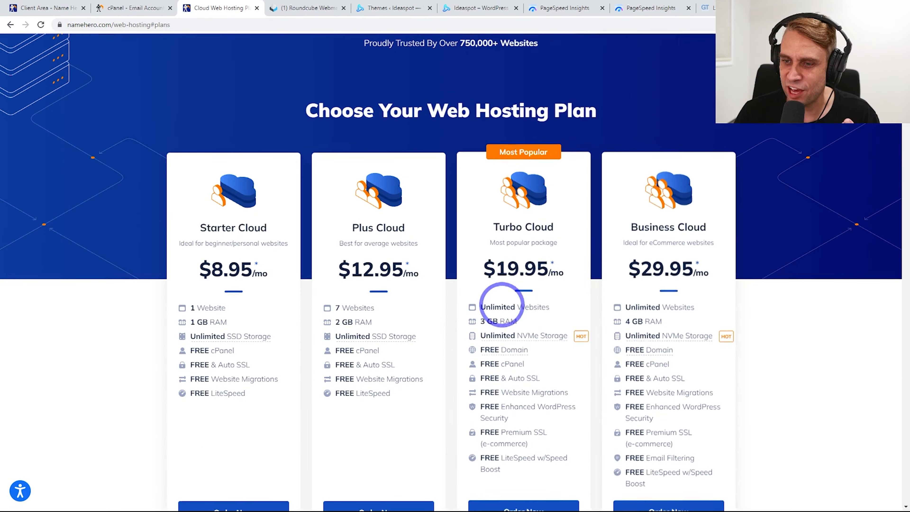